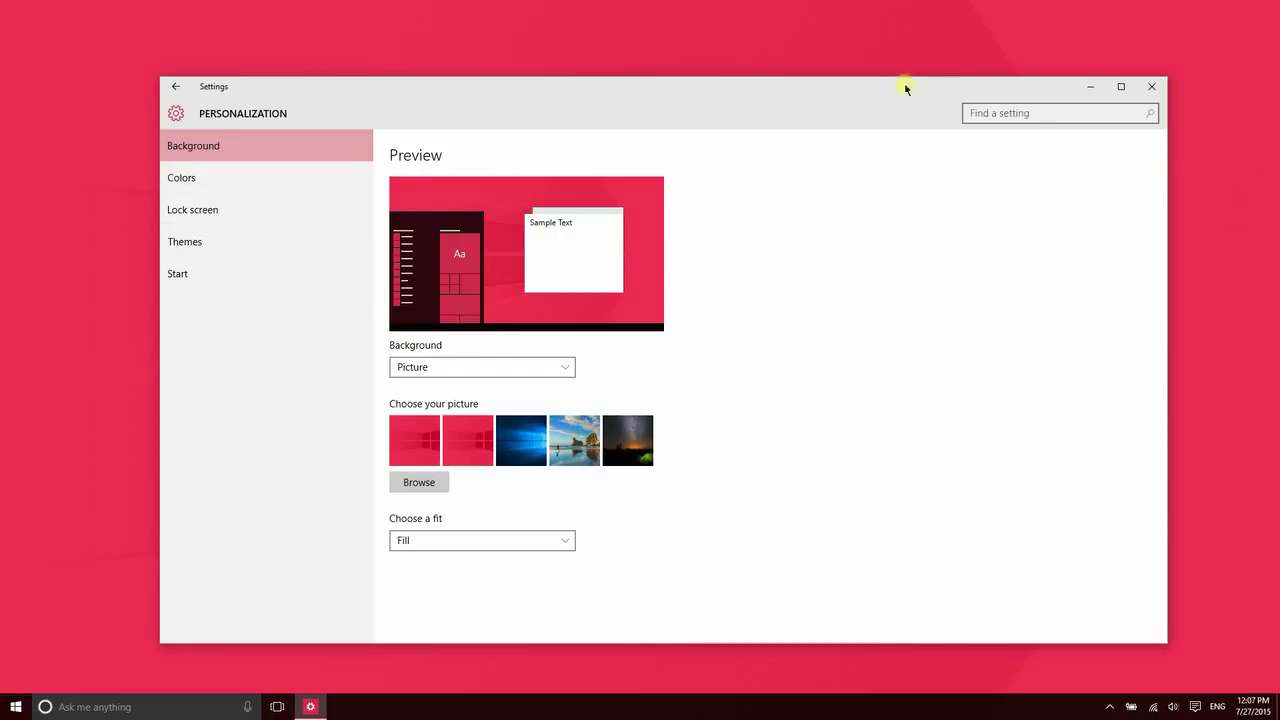
Review the background types, keep Picture, and choose the first pink Windows picture as the desktop background.
left_click_drag(893, 94, 884, 86)
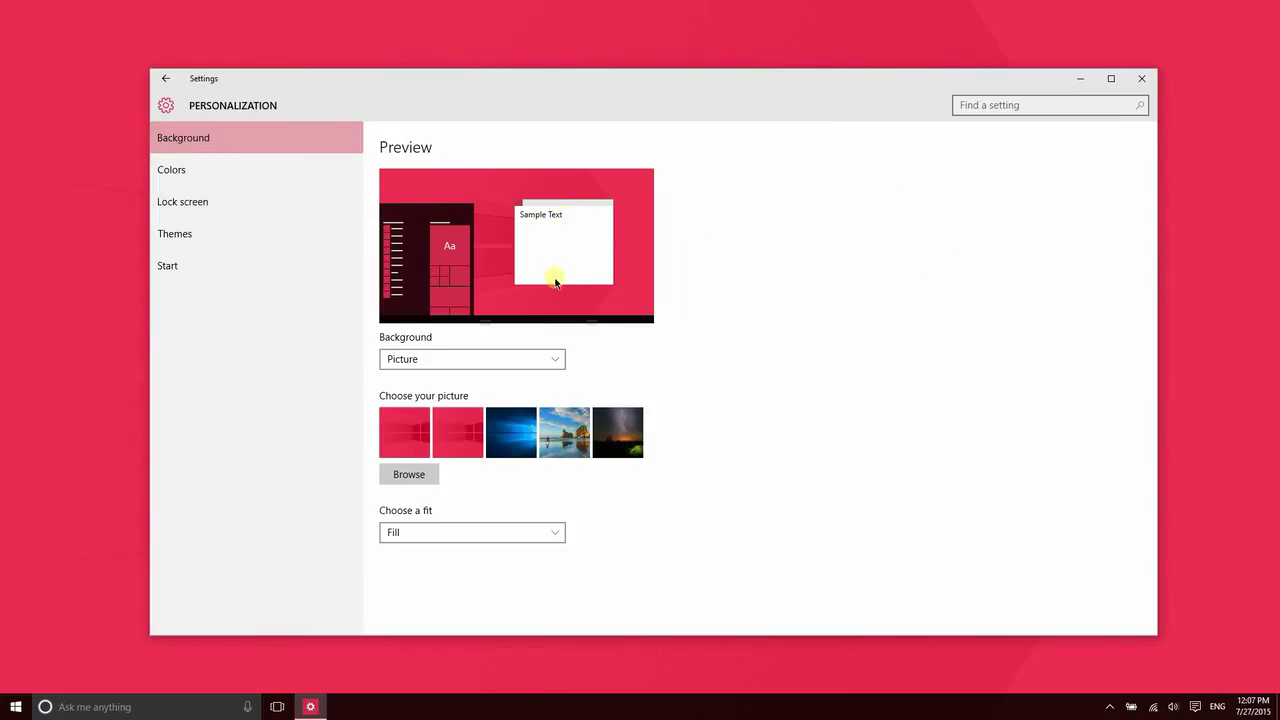
left_click(473, 357)
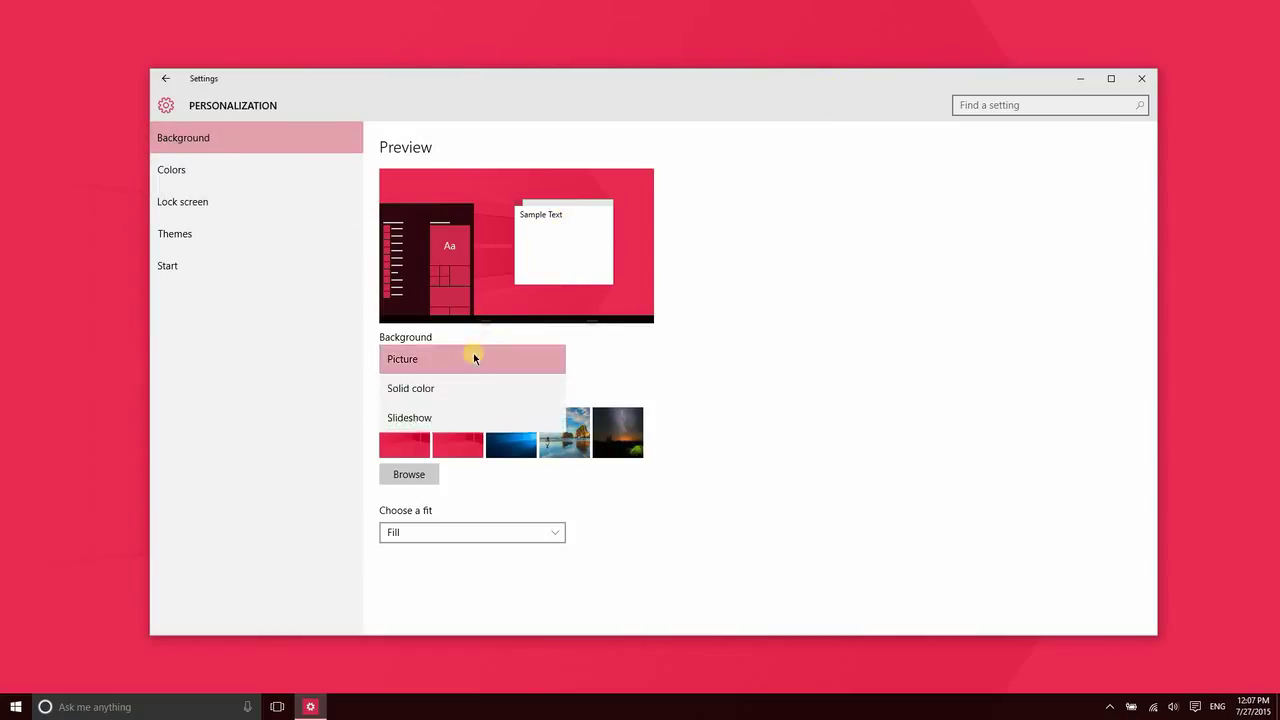
left_click(866, 417)
left_click(398, 443)
left_click(466, 430)
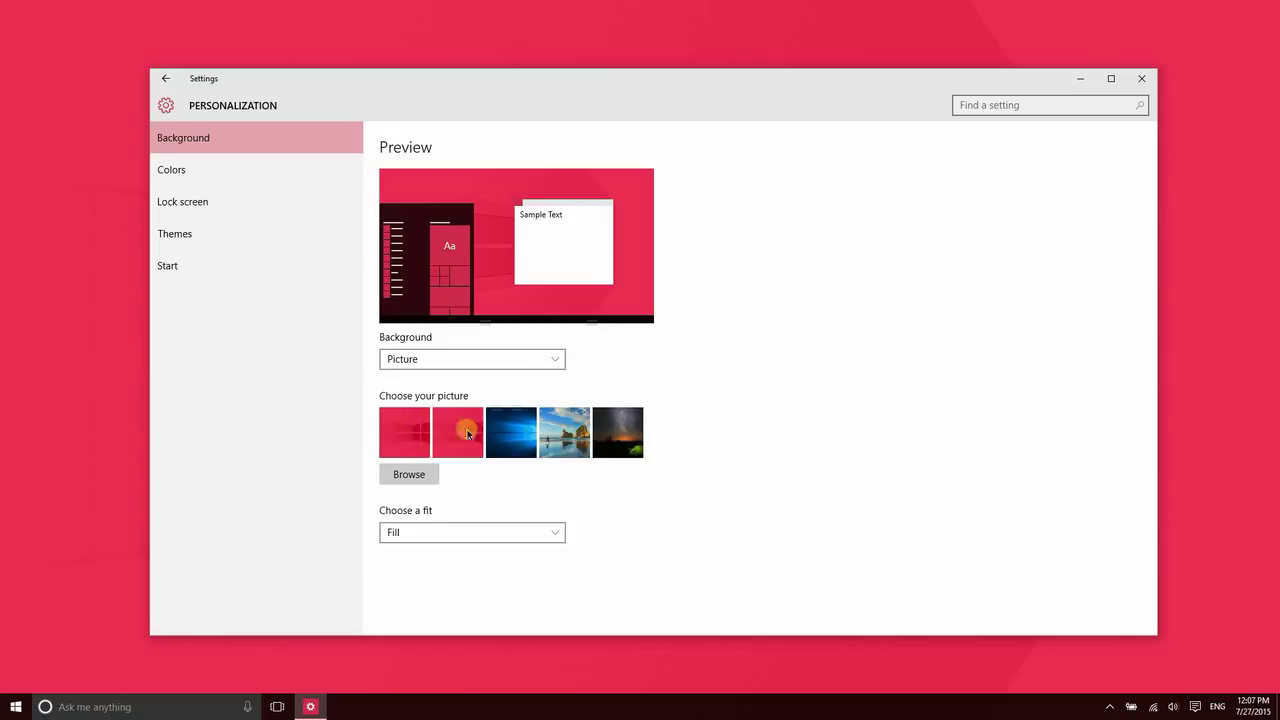
left_click(401, 431)
Try the Center and Tile fits for the background picture and return the fit to Fill.
left_click(471, 531)
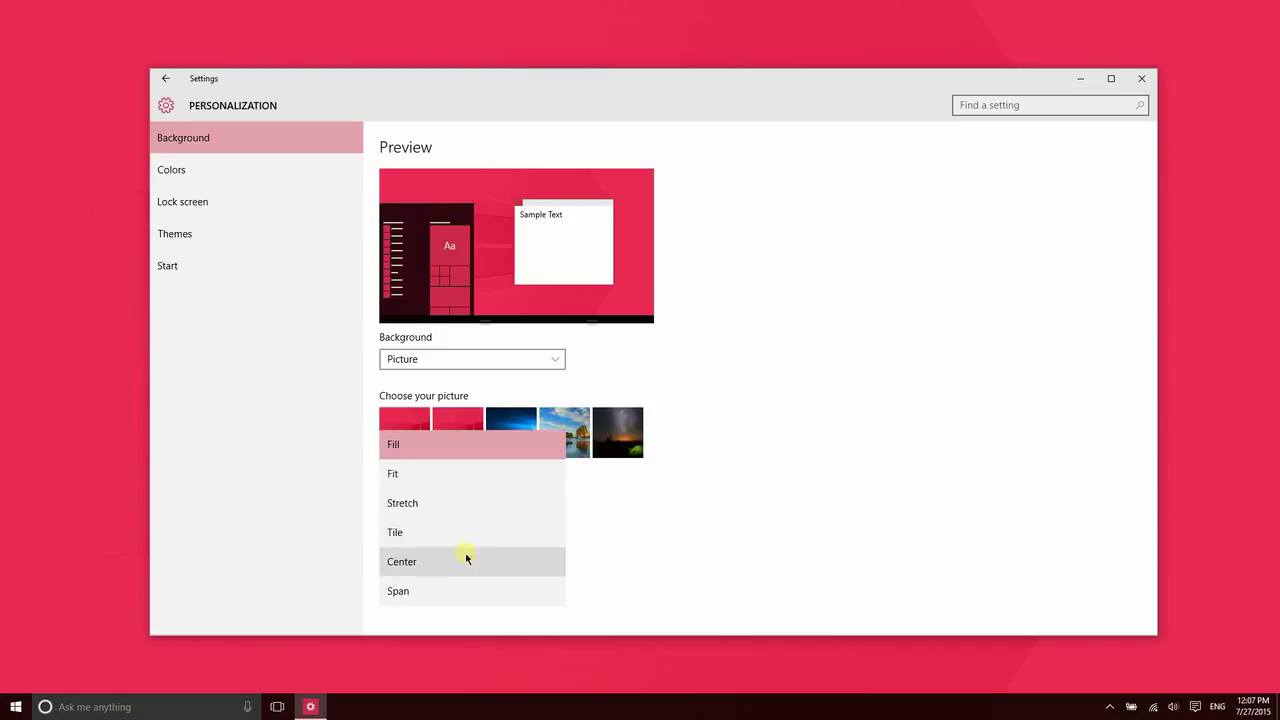
left_click(466, 560)
left_click(472, 532)
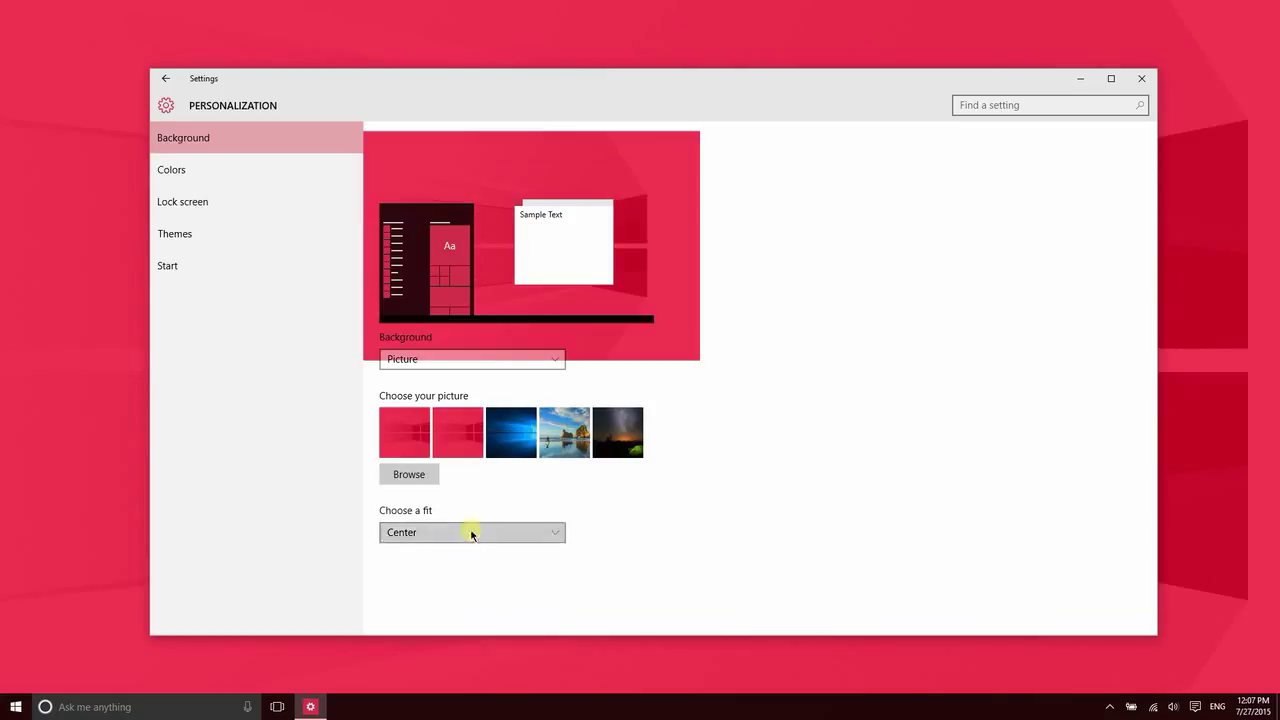
left_click(460, 504)
left_click(459, 533)
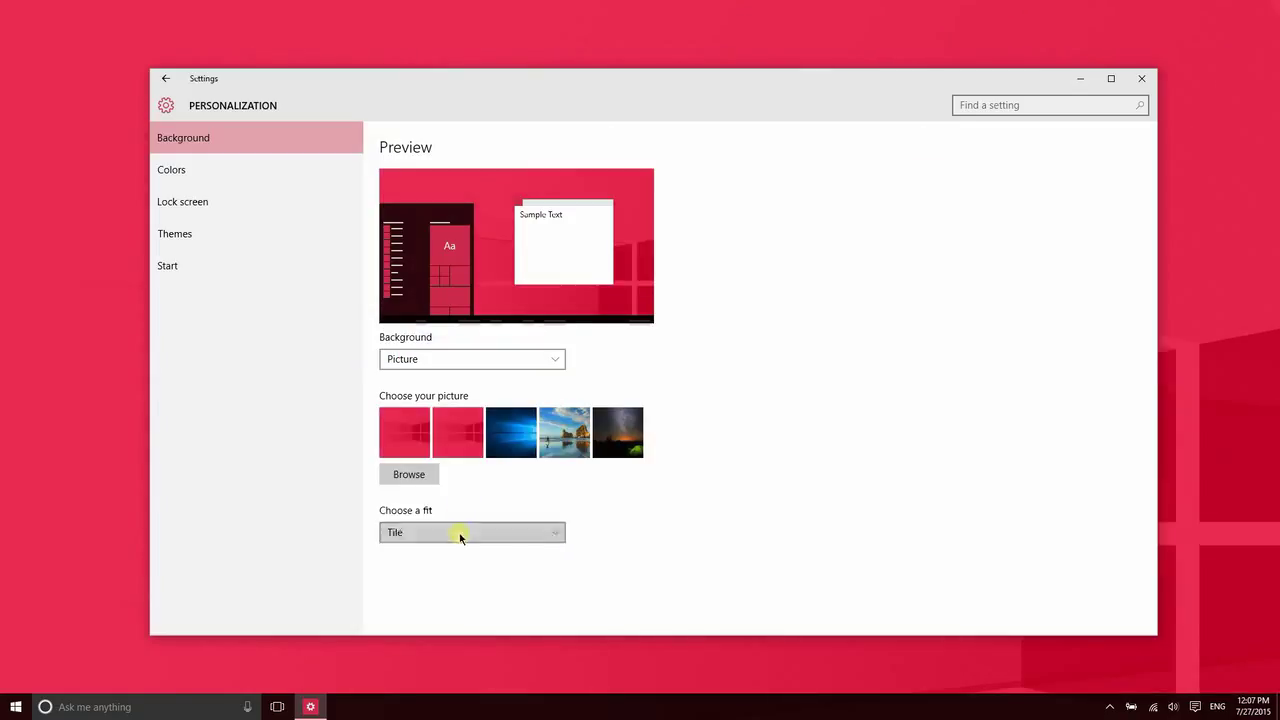
left_click(460, 443)
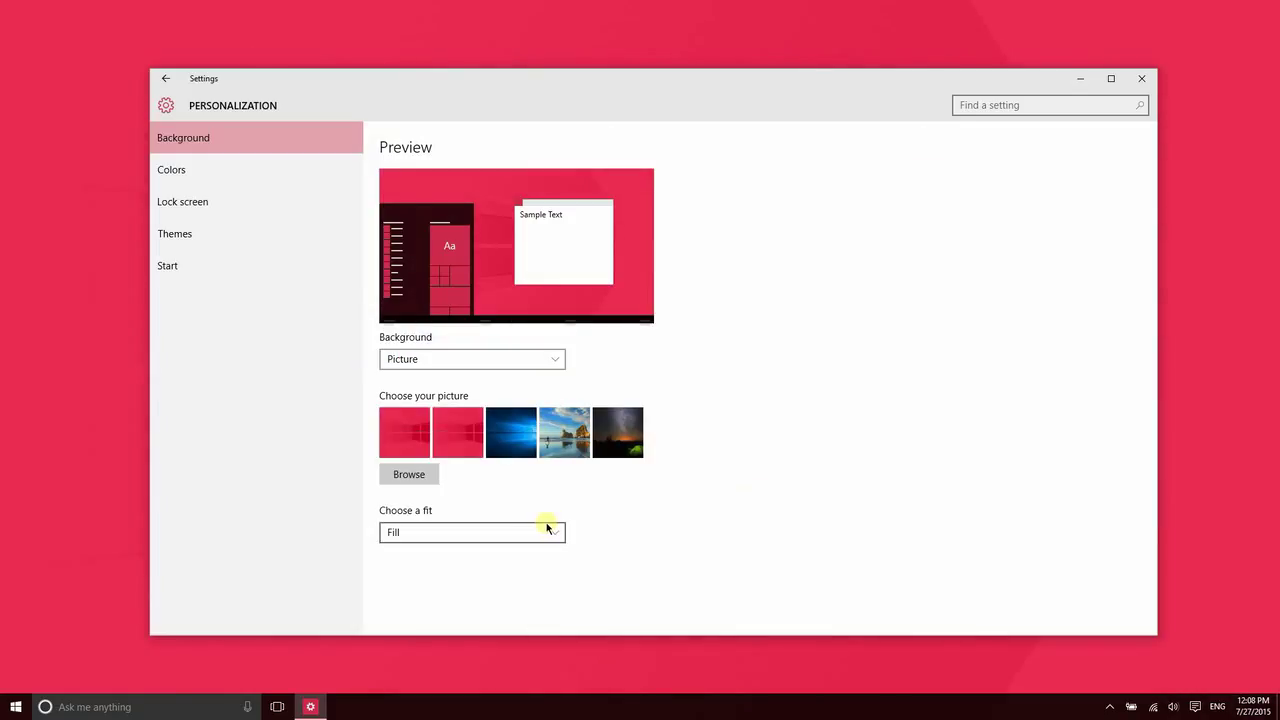
Turn off automatic accent color picking in the color settings, select the crimson accent color, and check it in the Start menu.
left_click(256, 170)
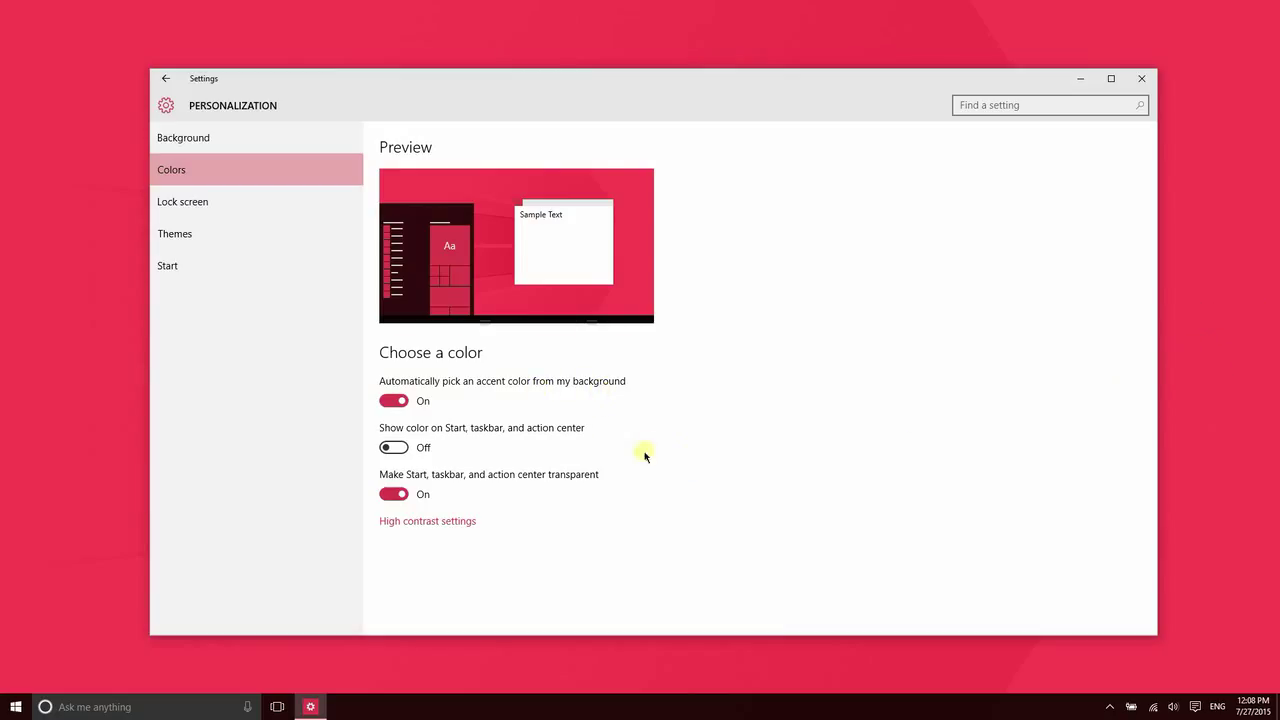
left_click(452, 401)
scroll(727, 531, "down", 3)
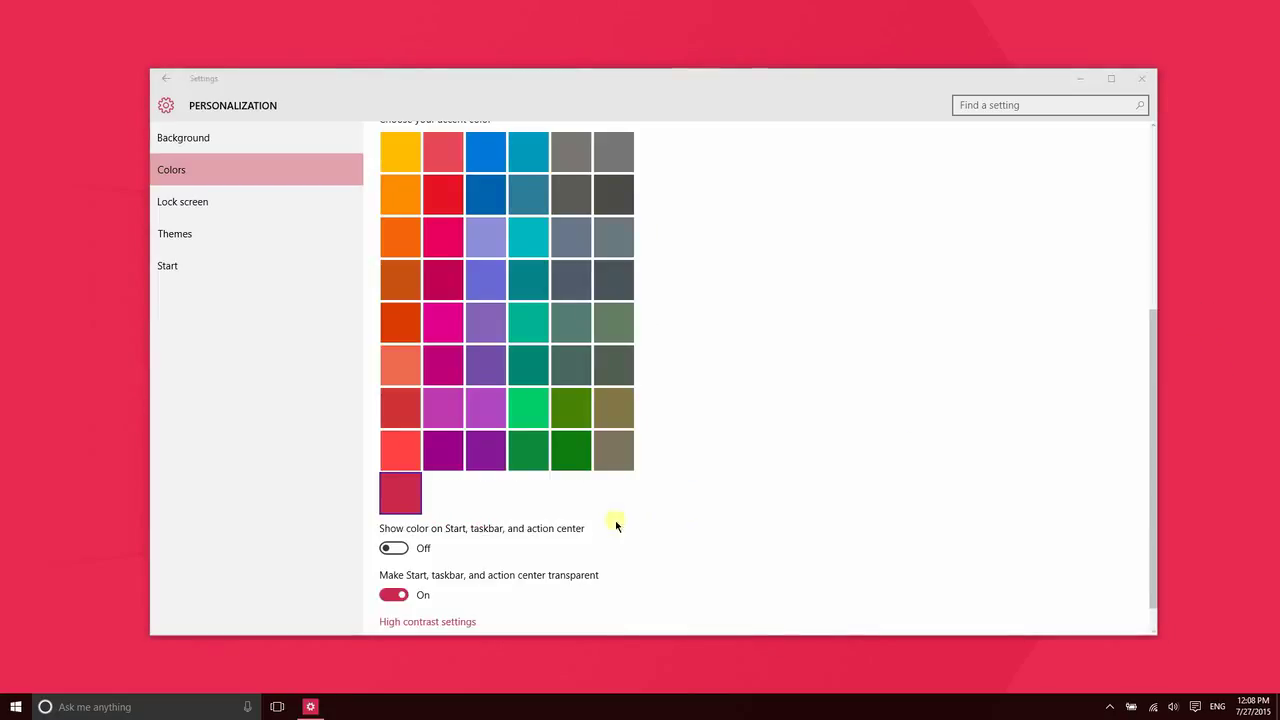
left_click(403, 503)
left_click(16, 707)
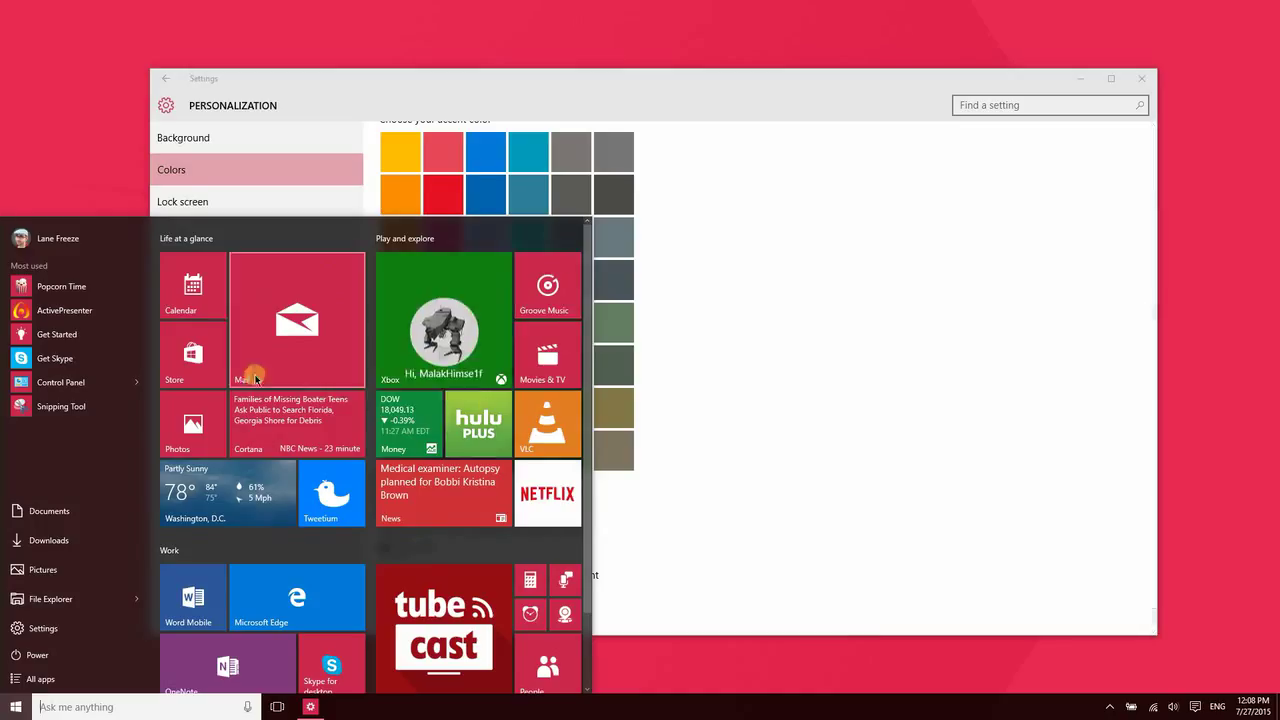
left_click(946, 510)
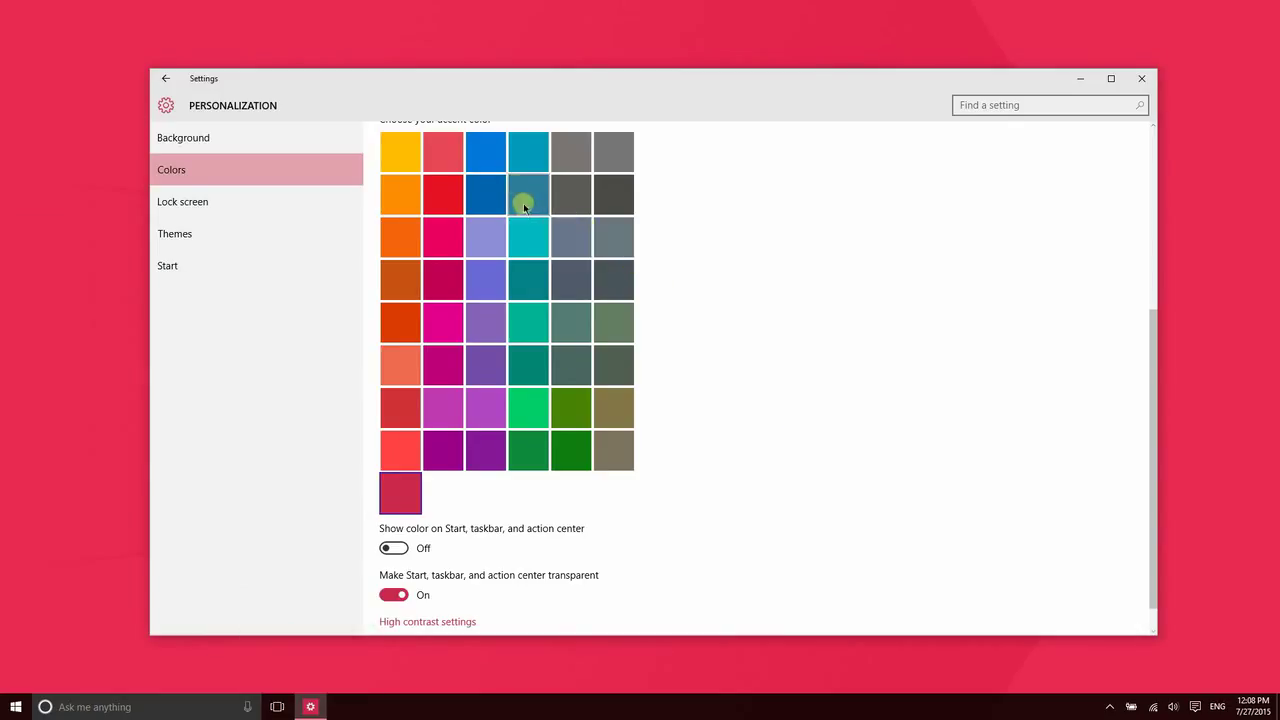
Try the bright blue accent color, check it in the Start menu, and restore the crimson accent.
left_click(493, 158)
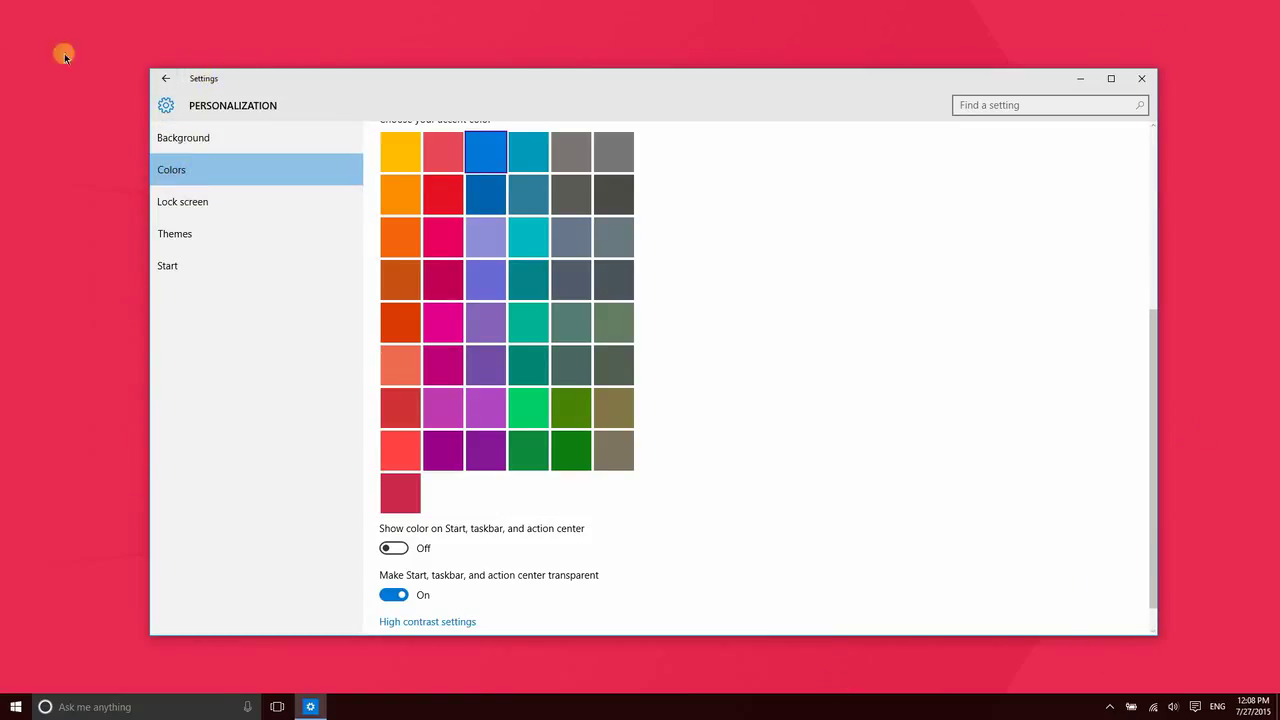
left_click(8, 706)
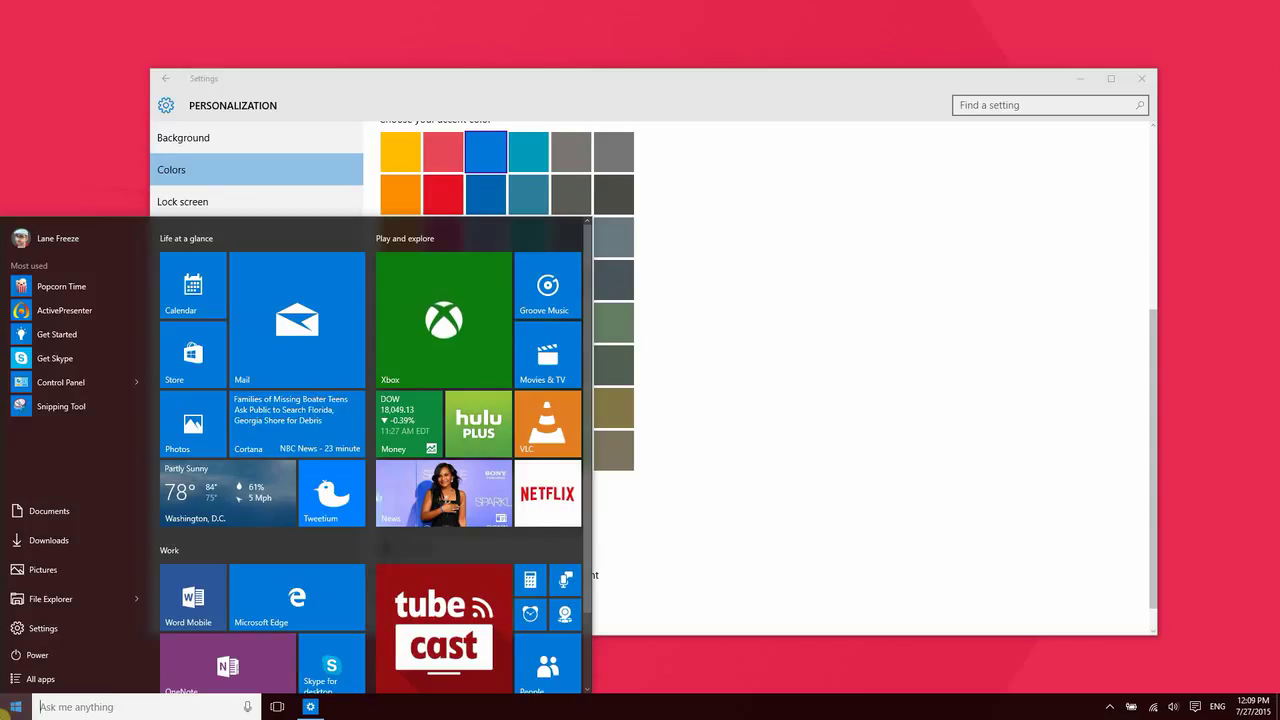
left_click(650, 540)
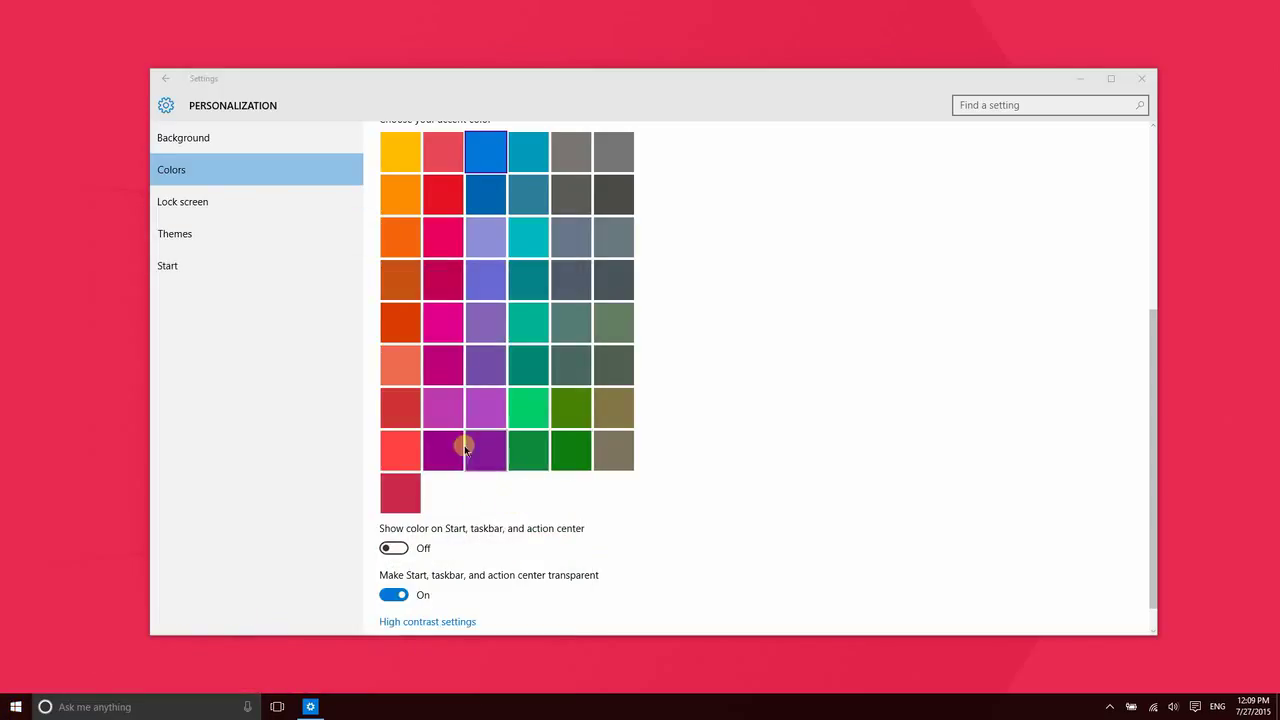
left_click(410, 490)
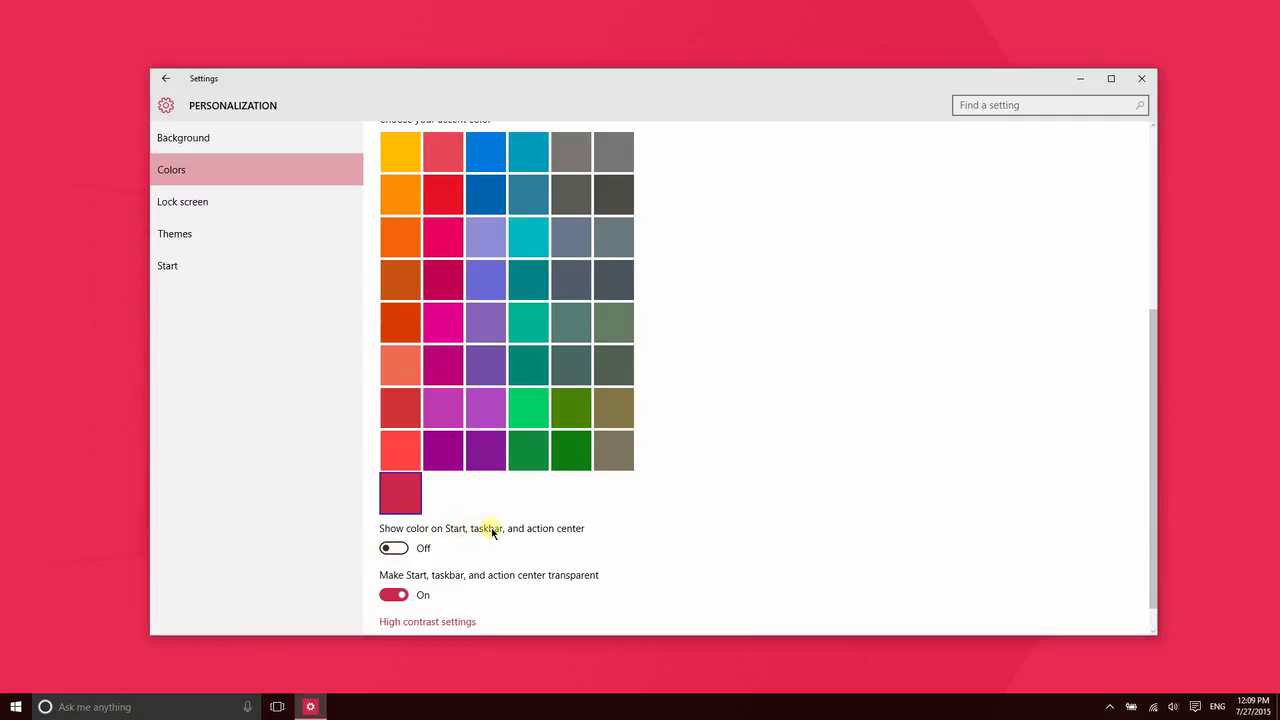
Inspect the action center, taskbar and Start menu with colored backgrounds turned off.
left_click(1196, 707)
left_click(1197, 707)
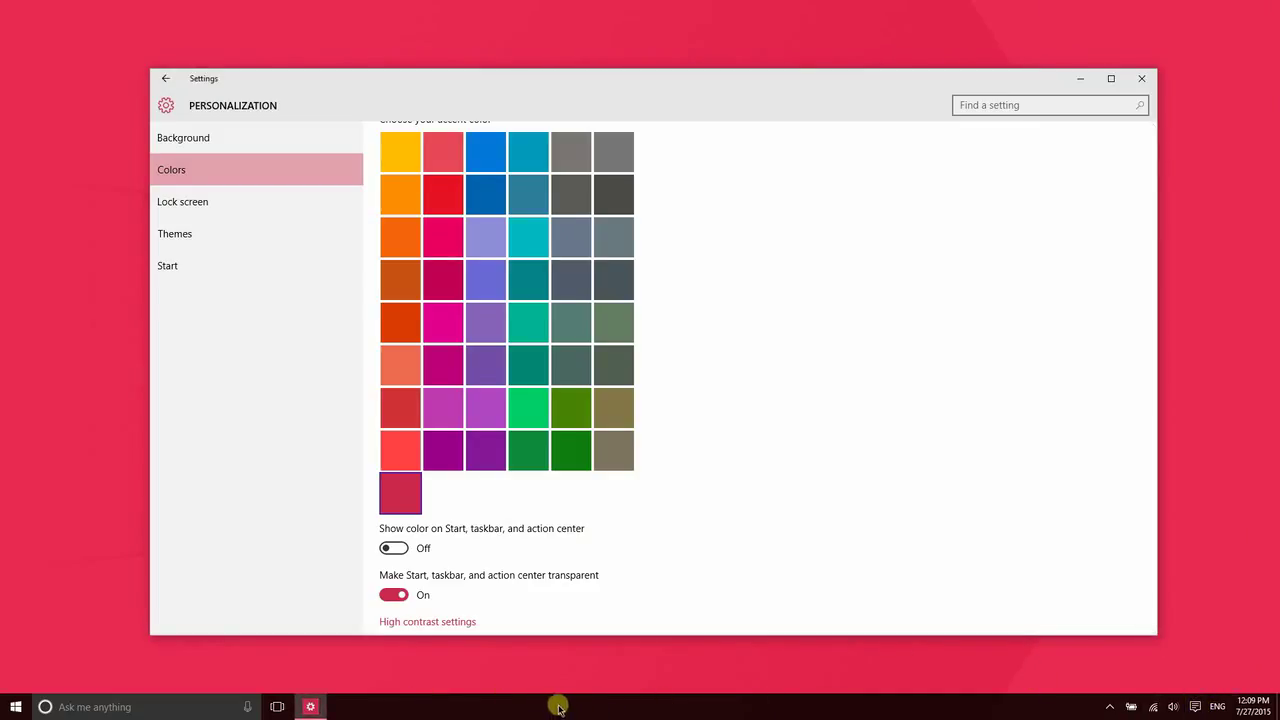
left_click(12, 708)
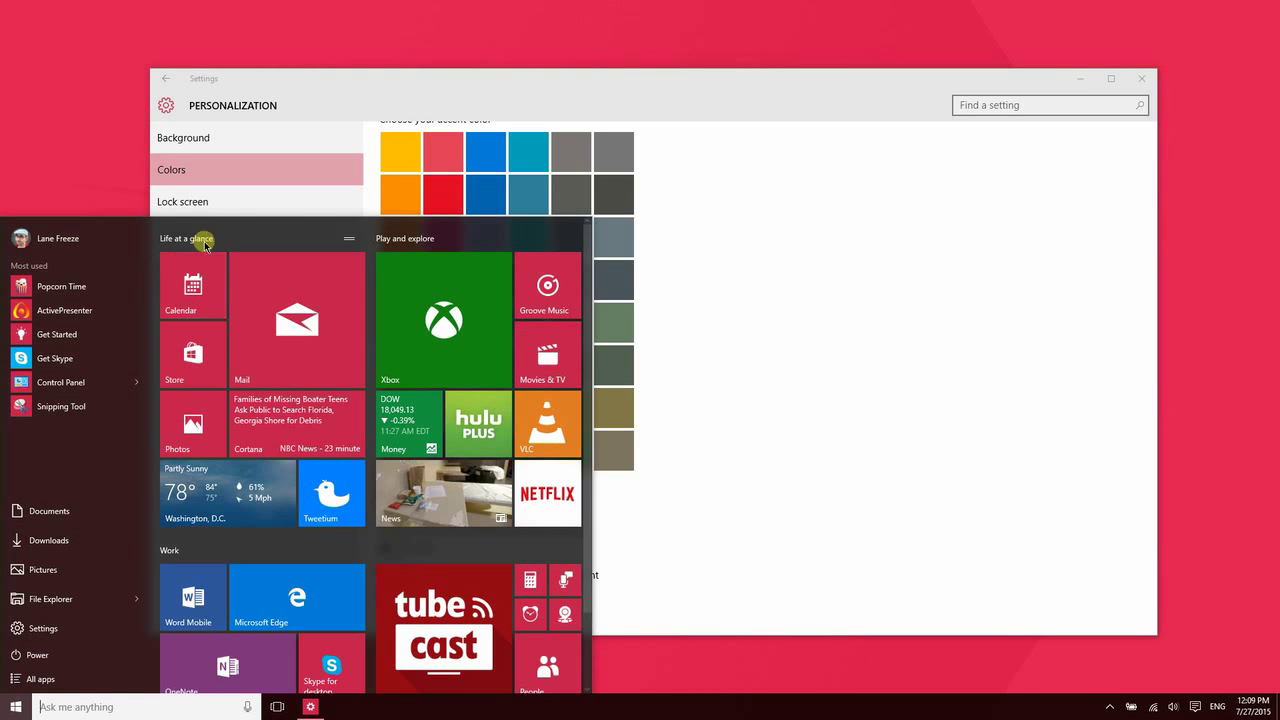
left_click(769, 457)
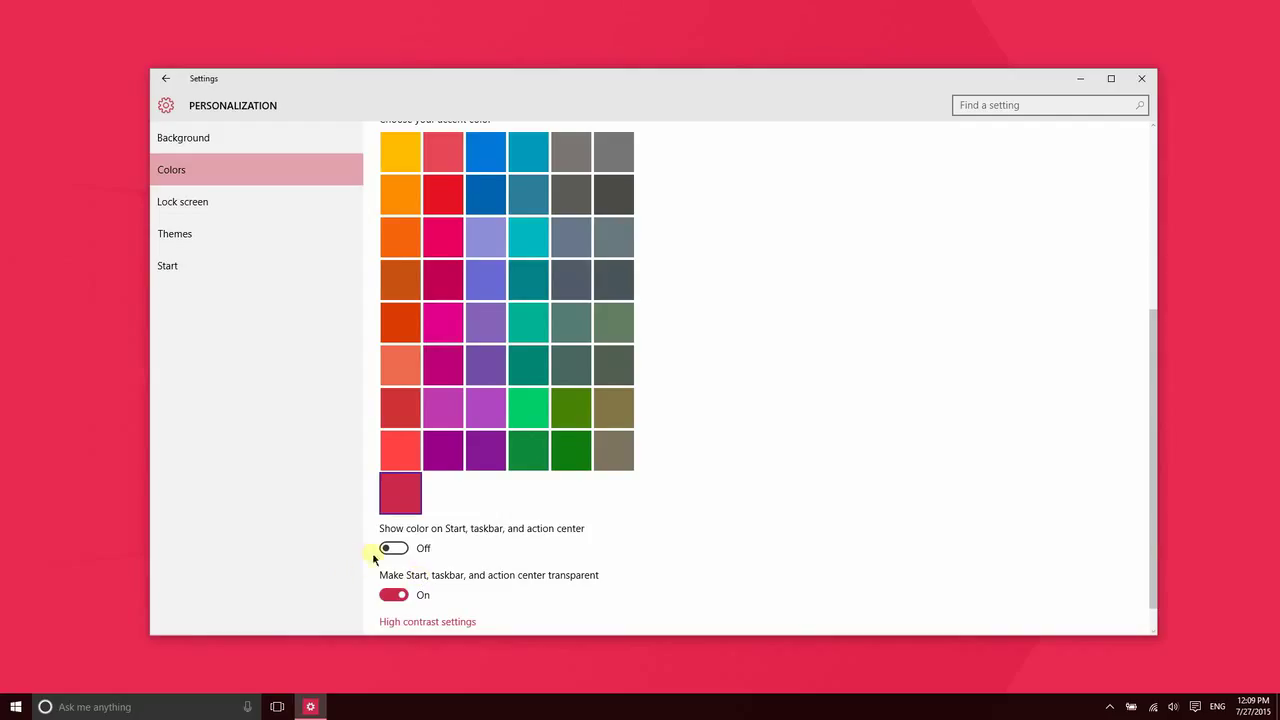
Try showing the accent color on Start, taskbar and action center, inspect them, and turn the option back off.
left_click(393, 549)
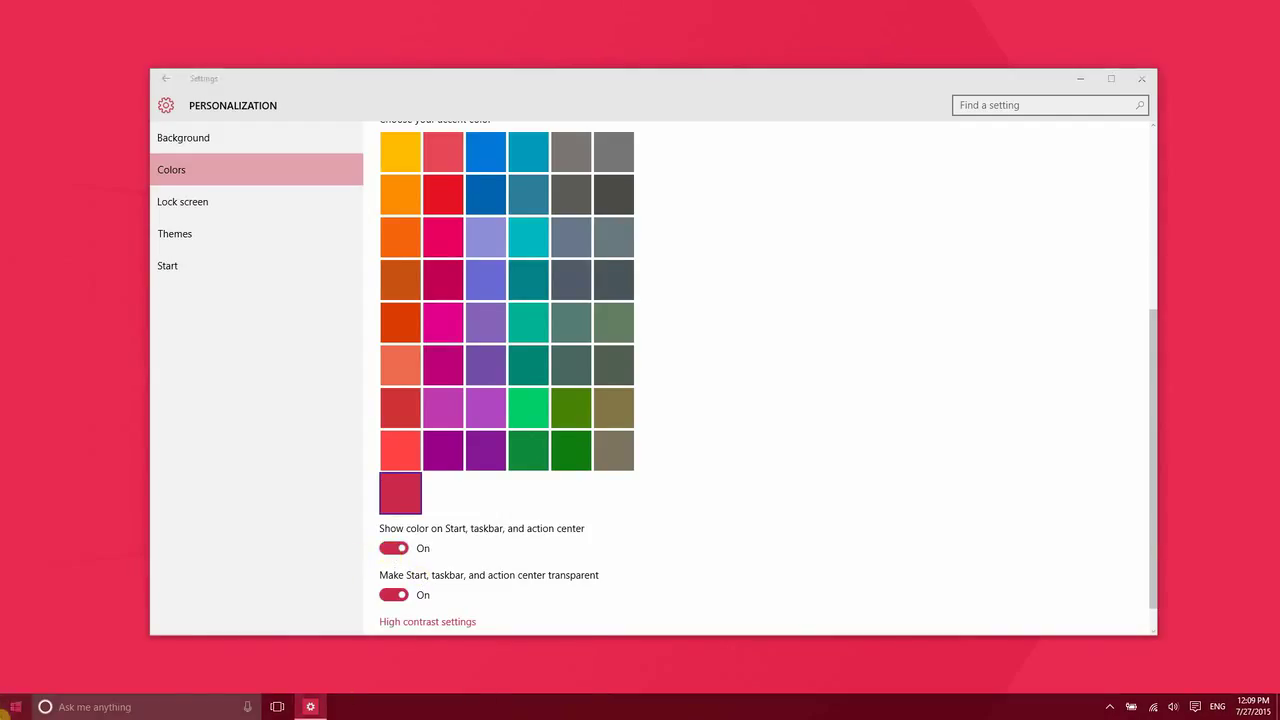
left_click(14, 707)
left_click(14, 707)
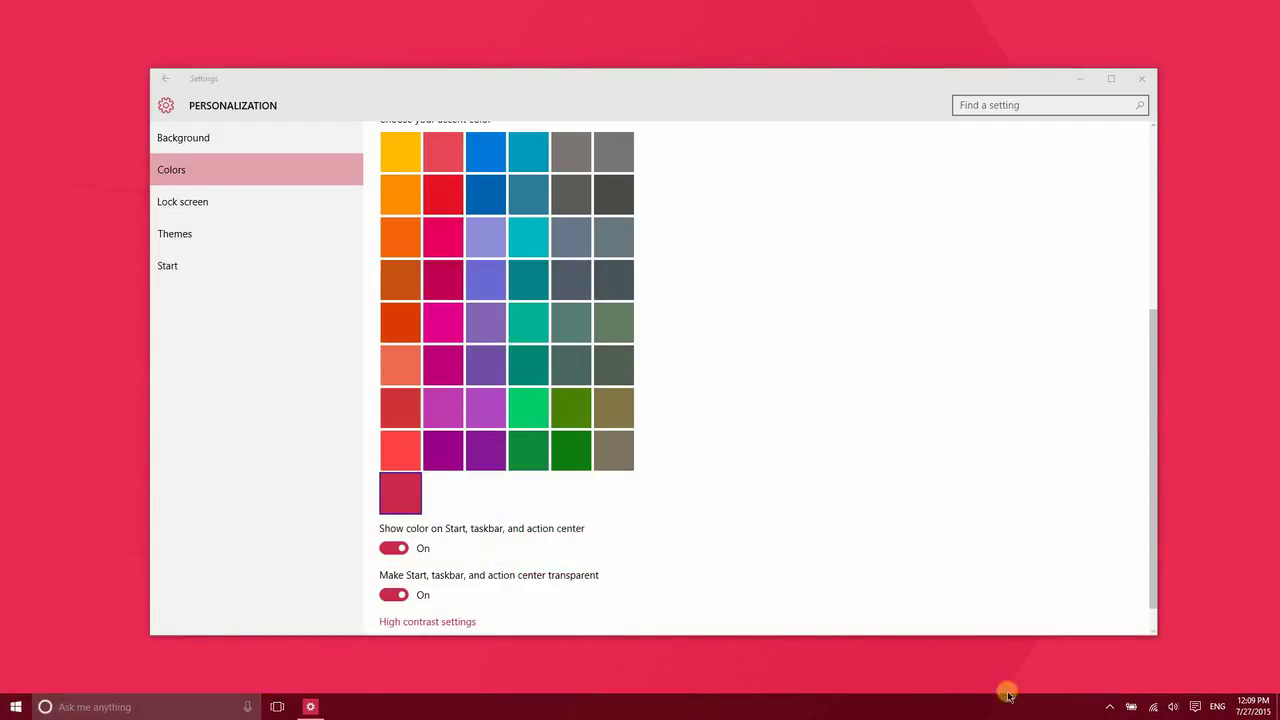
left_click(1195, 707)
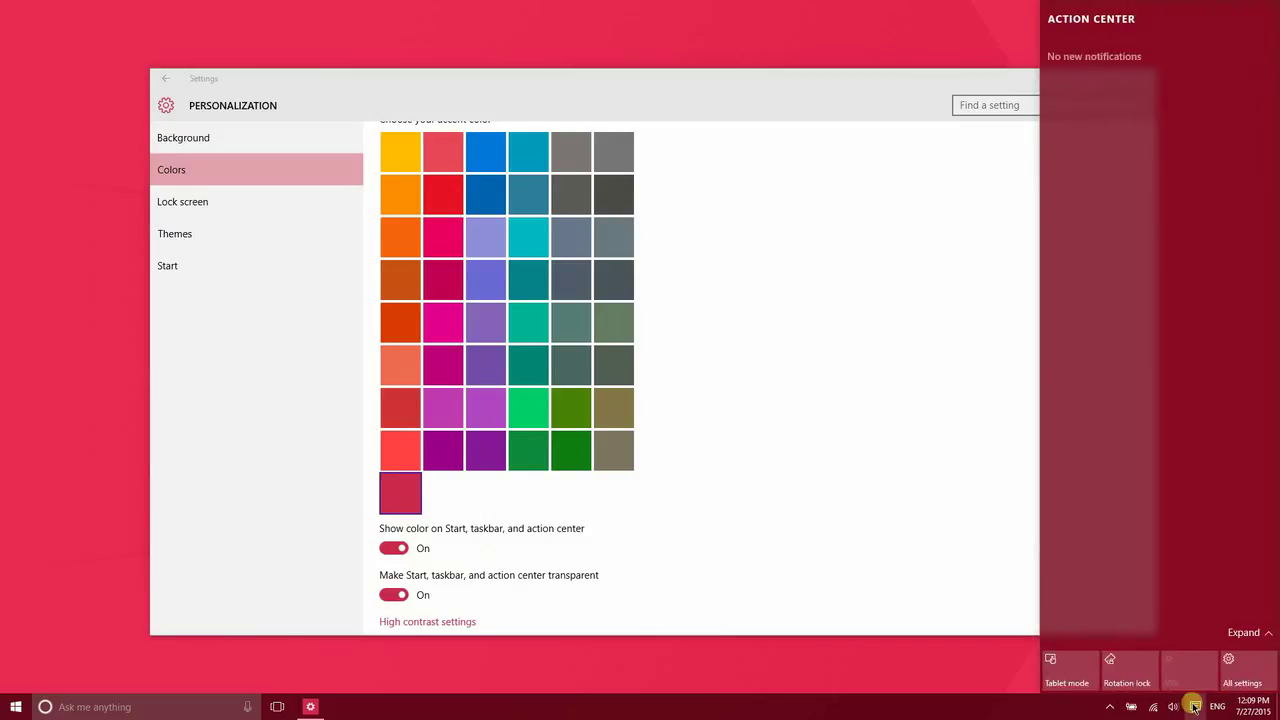
left_click(1195, 707)
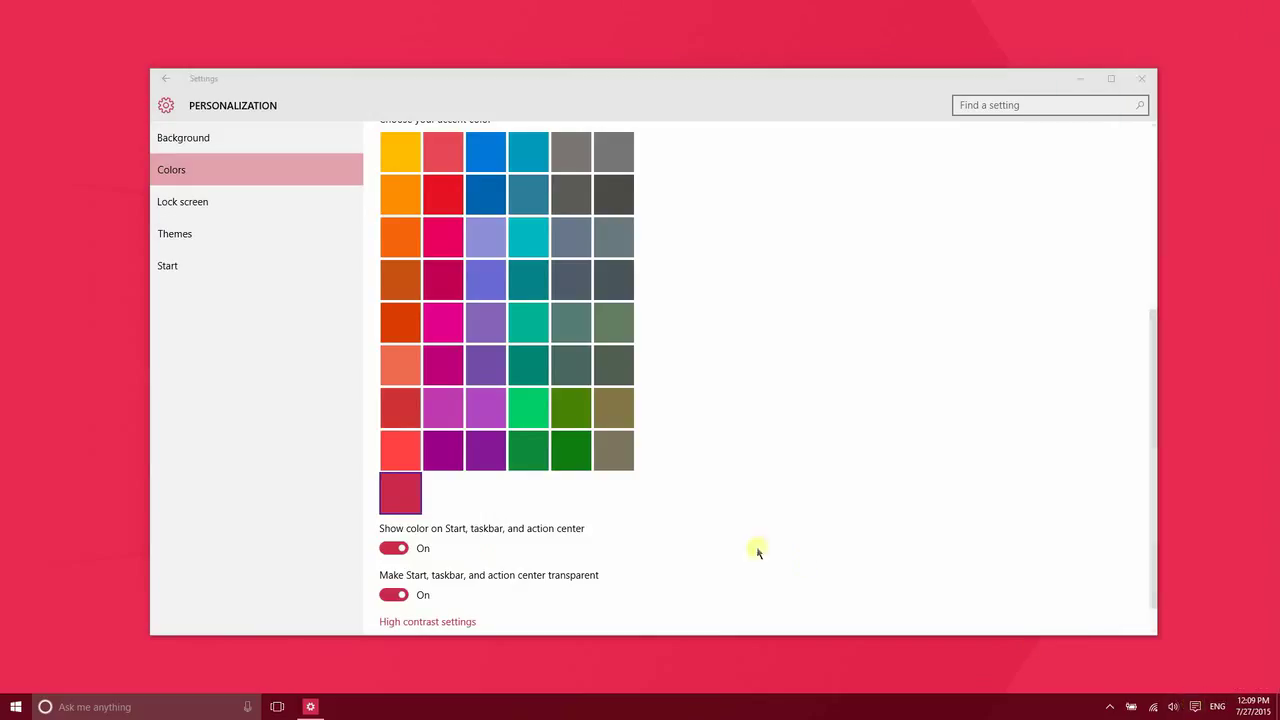
left_click(395, 548)
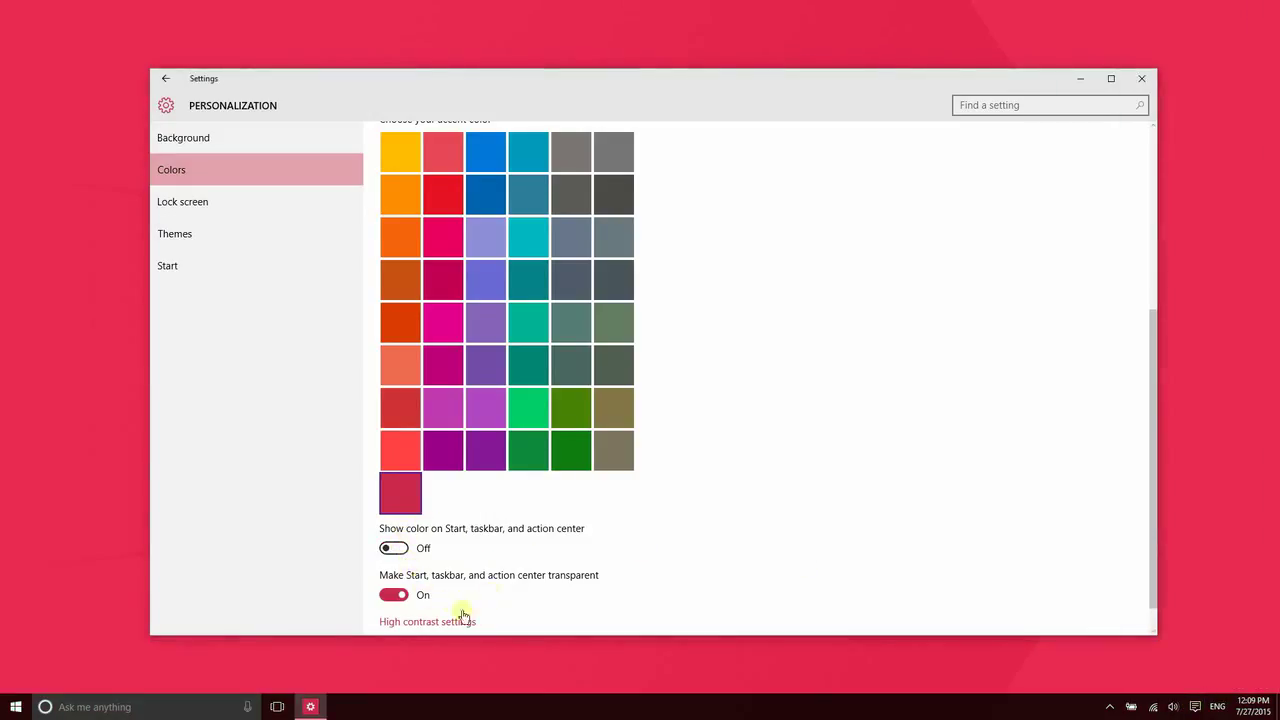
Compare the Start menu and action center again without the accent color on their backgrounds.
left_click(15, 707)
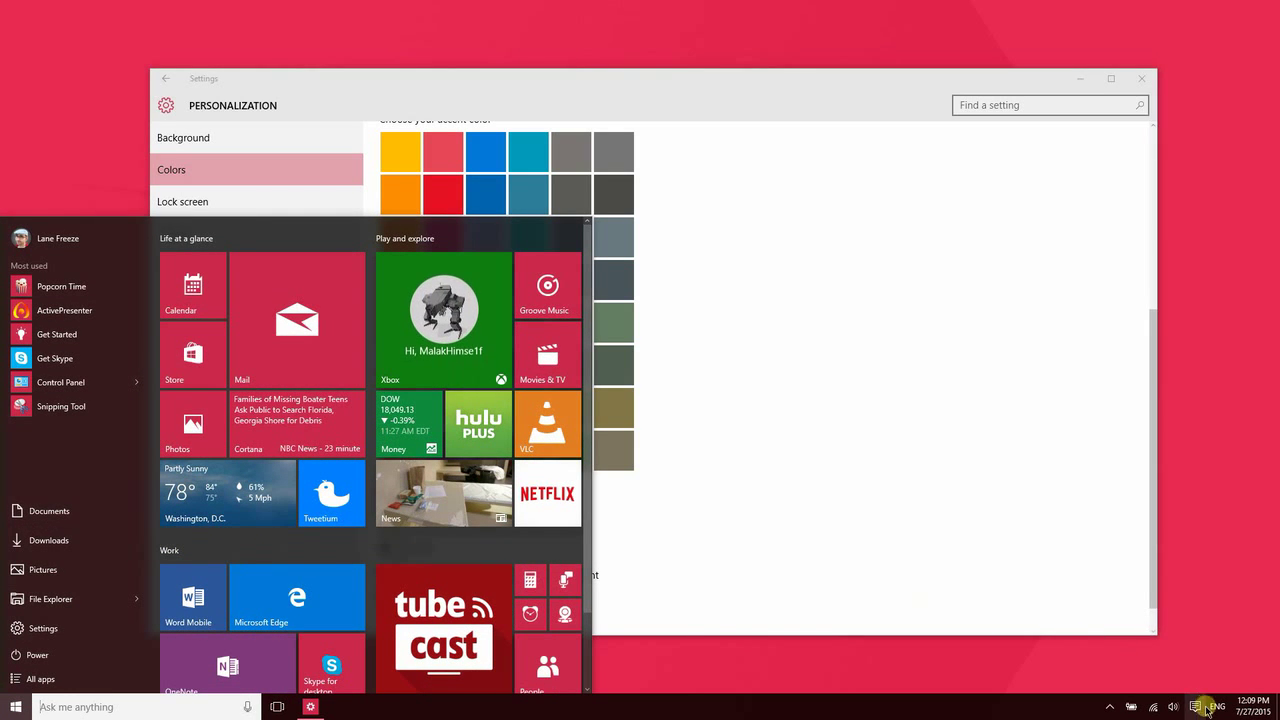
key("super+a")
left_click(929, 510)
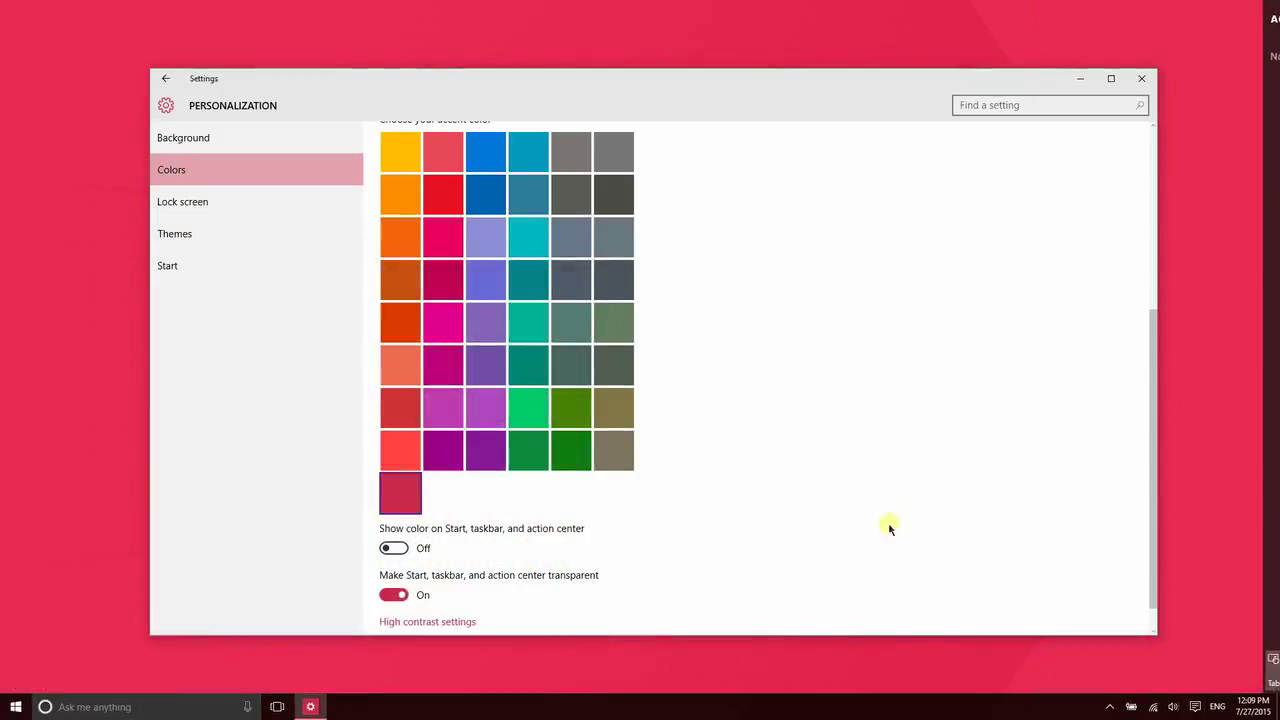
Turn off transparency for Start, taskbar and action center, and check the effect on the Start menu and action center.
scroll(477, 550, "down", 1)
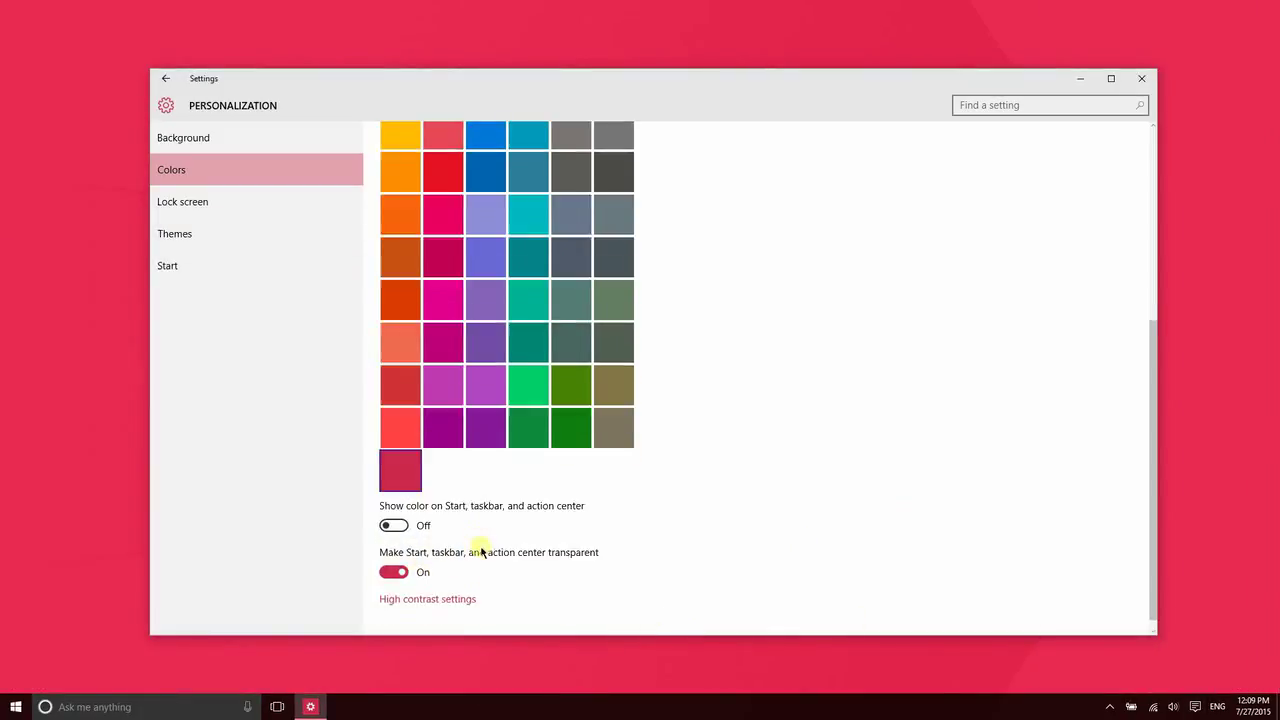
left_click(425, 562)
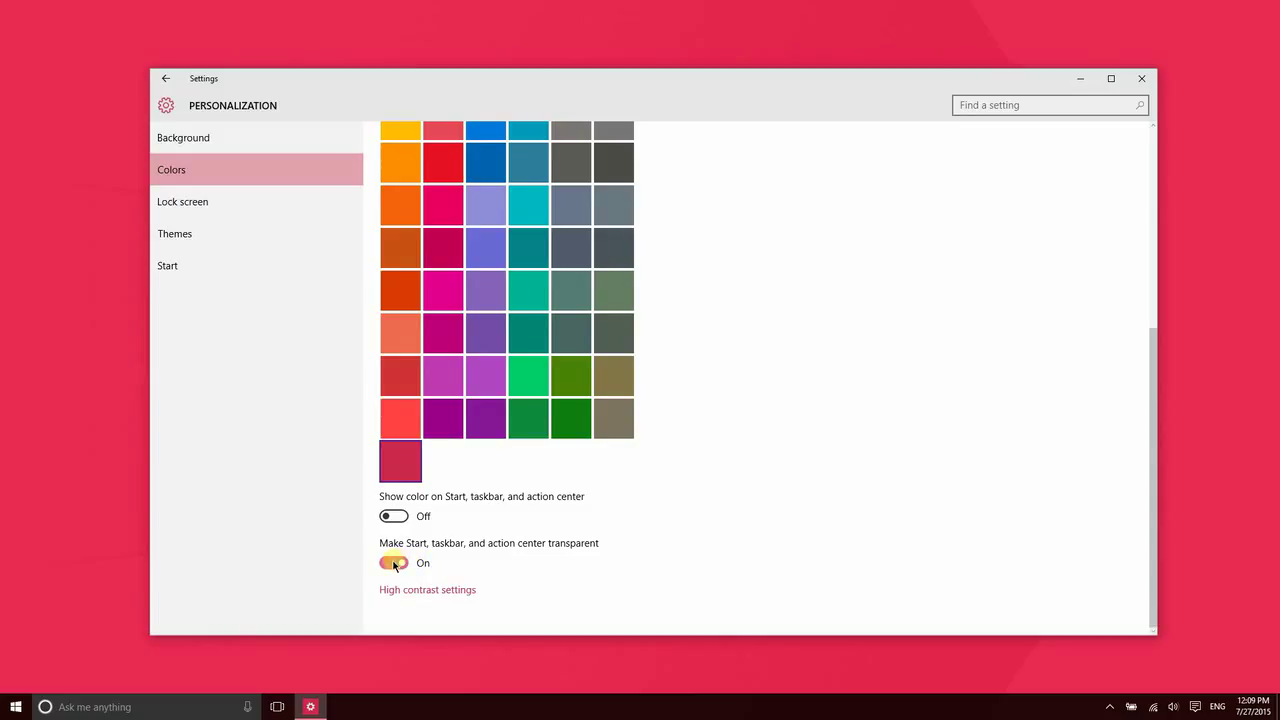
left_click(394, 563)
left_click(8, 706)
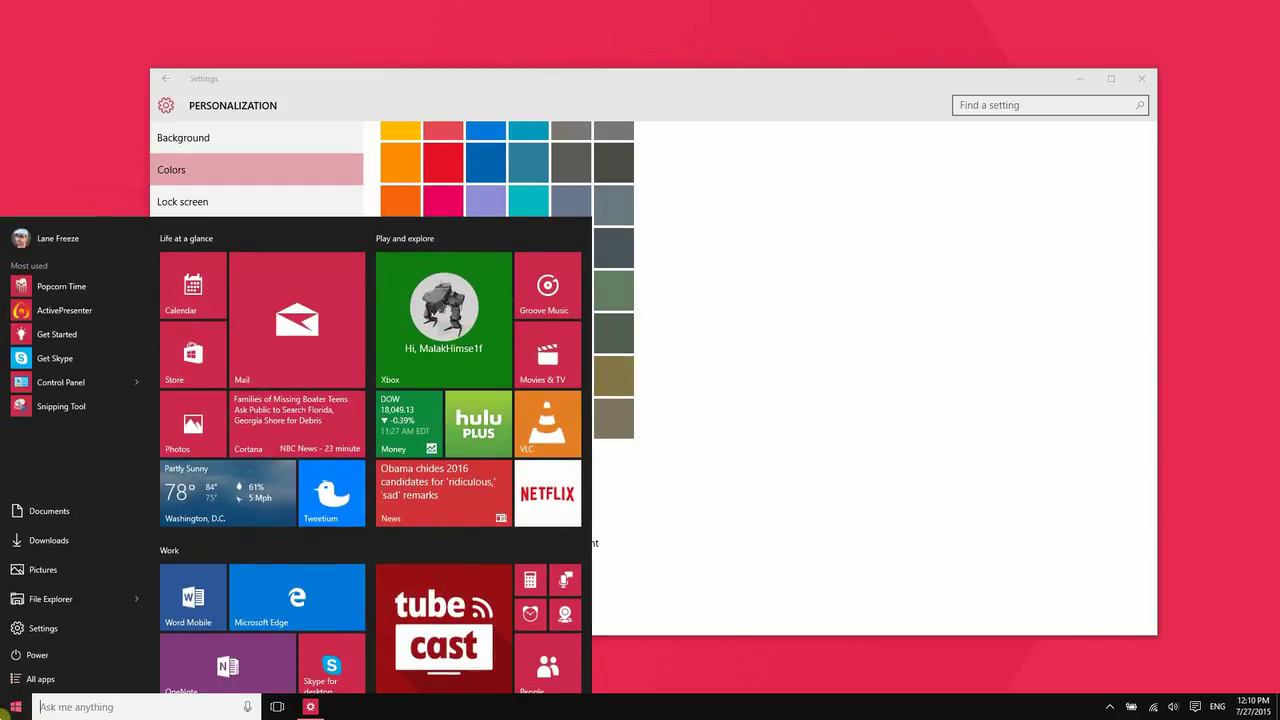
left_click(8, 706)
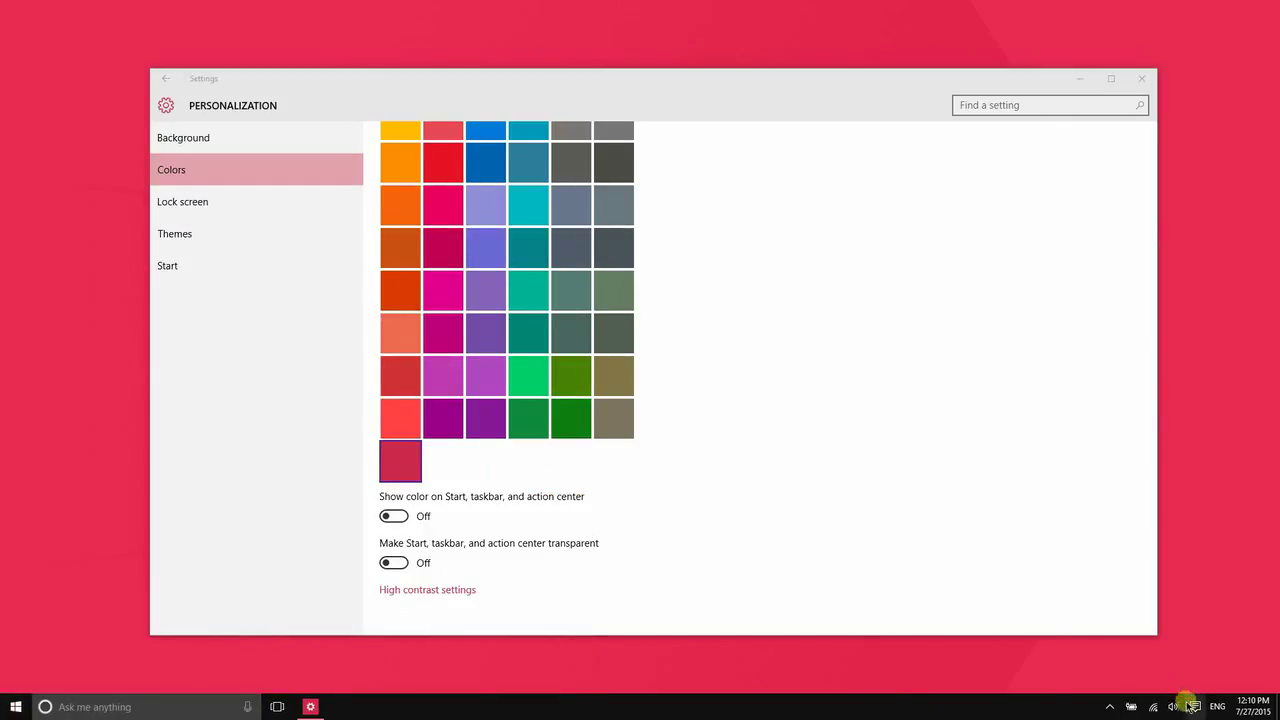
left_click(1191, 706)
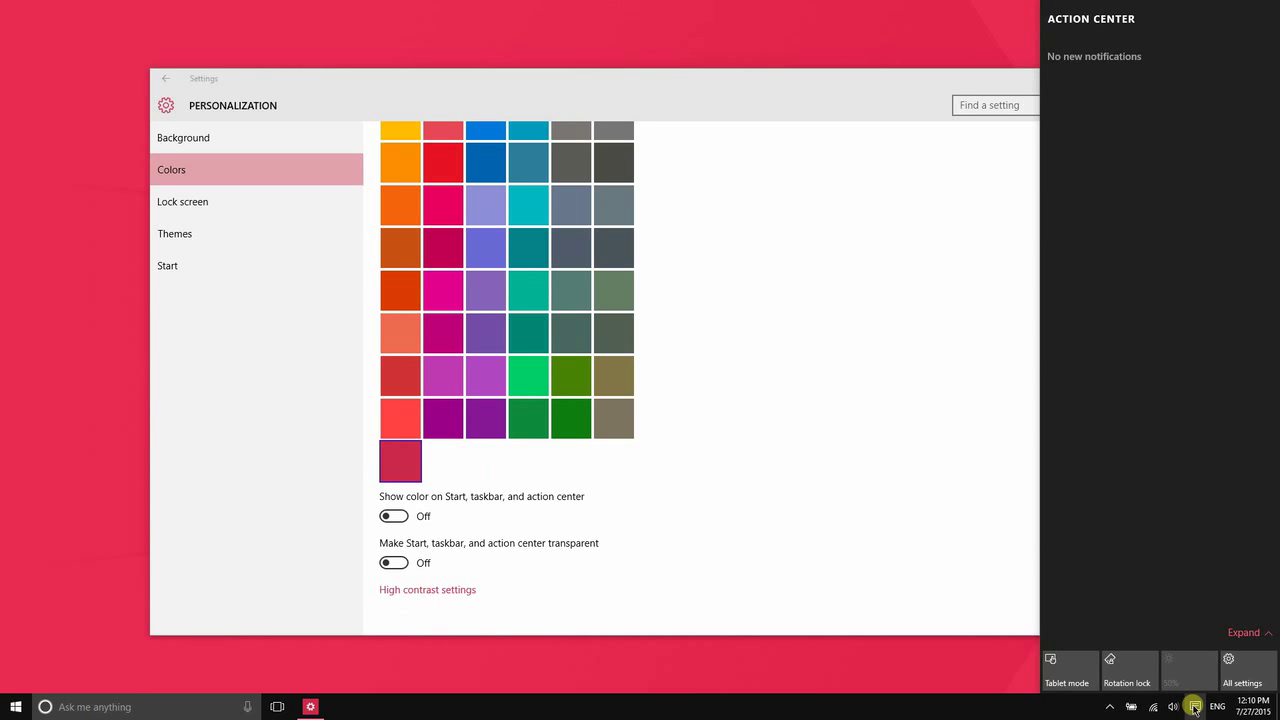
left_click(936, 507)
left_click(14, 710)
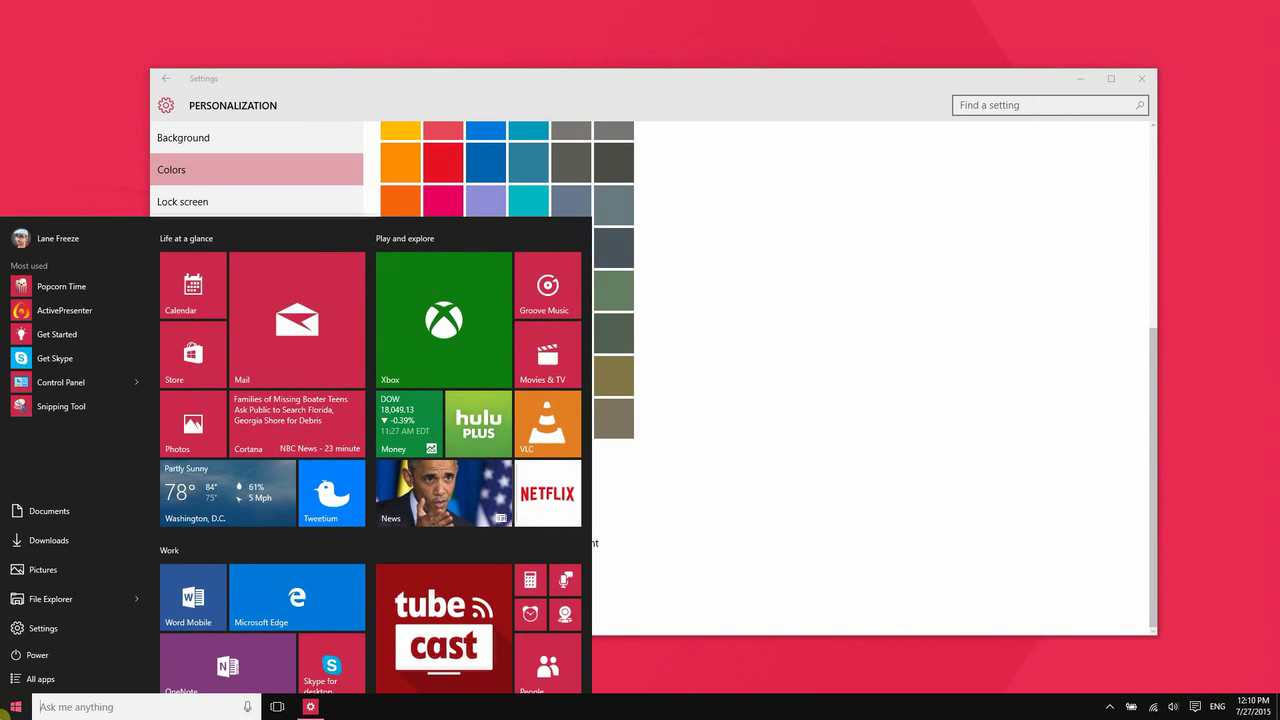
left_click(12, 710)
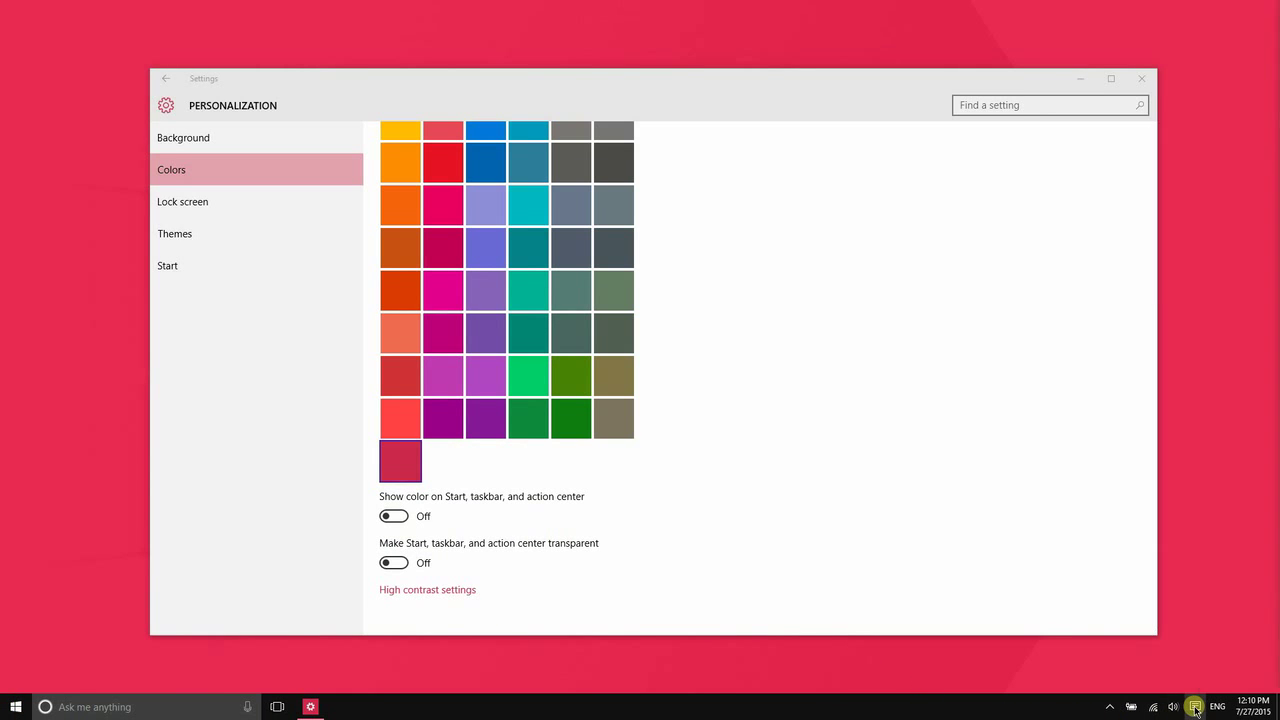
Switch to tablet mode, view the full-screen Start, and return to desktop mode.
left_click(1194, 706)
left_click(1071, 671)
left_click(815, 463)
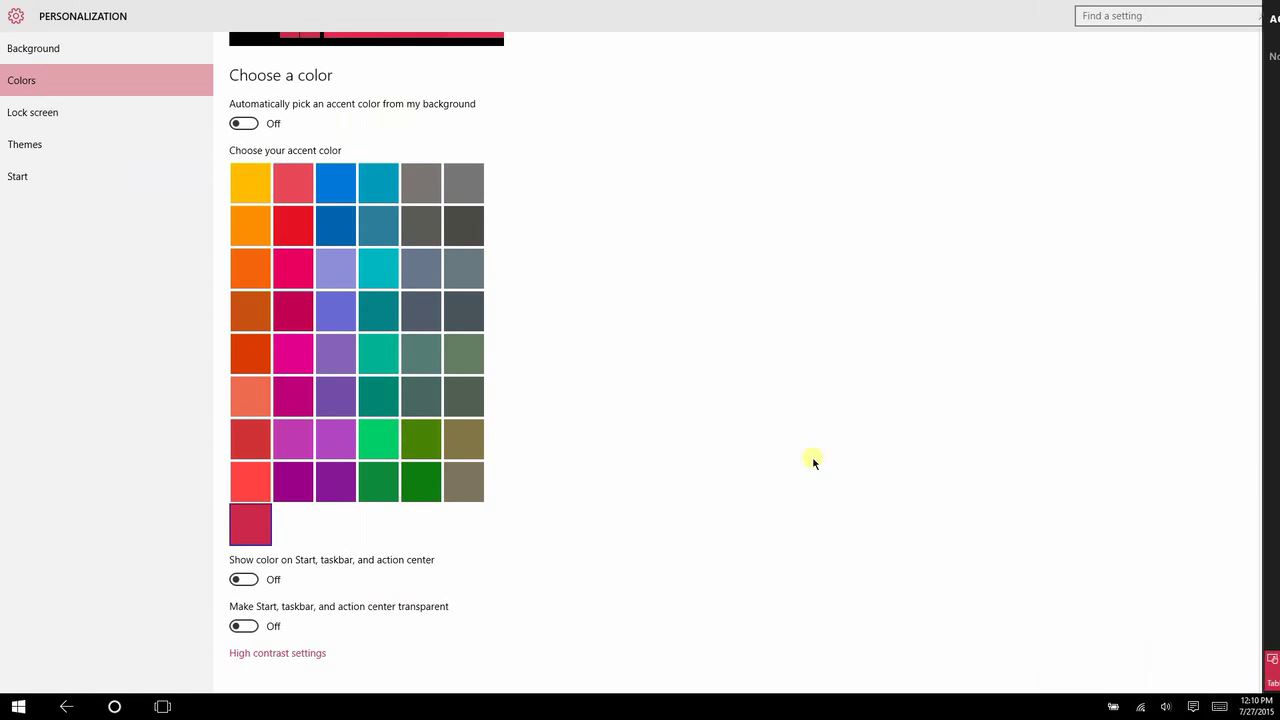
left_click(14, 708)
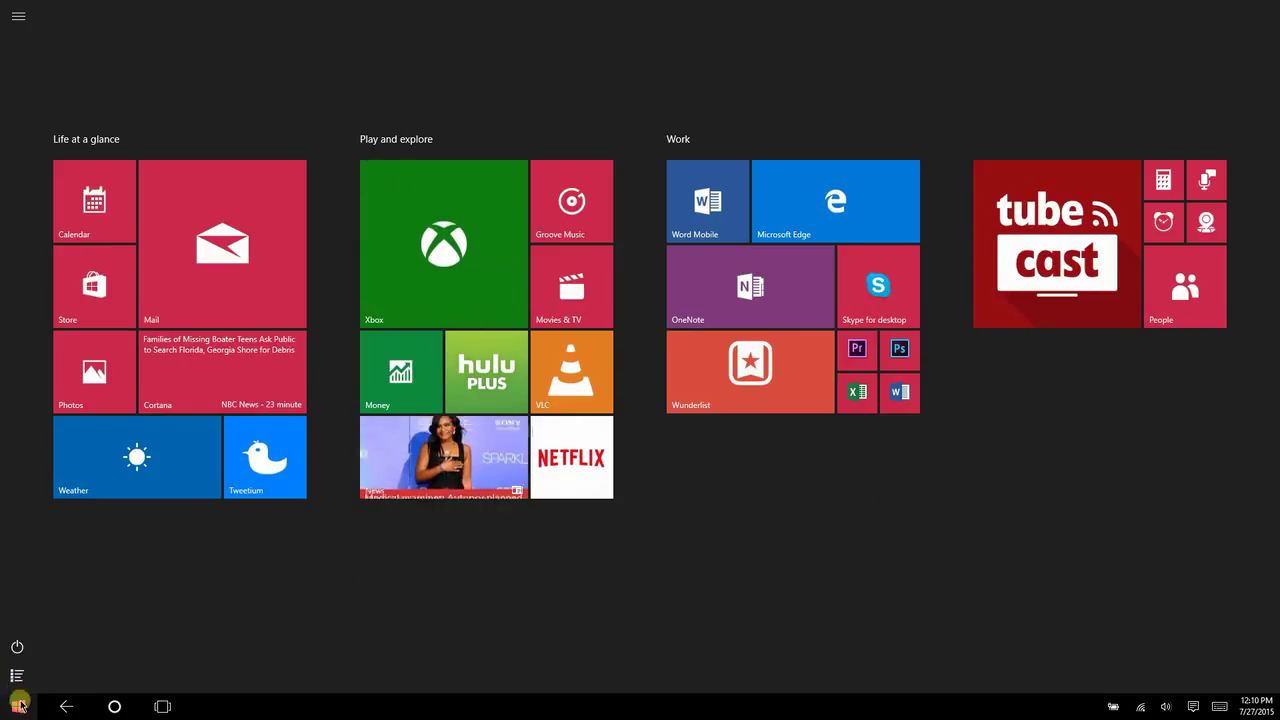
left_click(1192, 706)
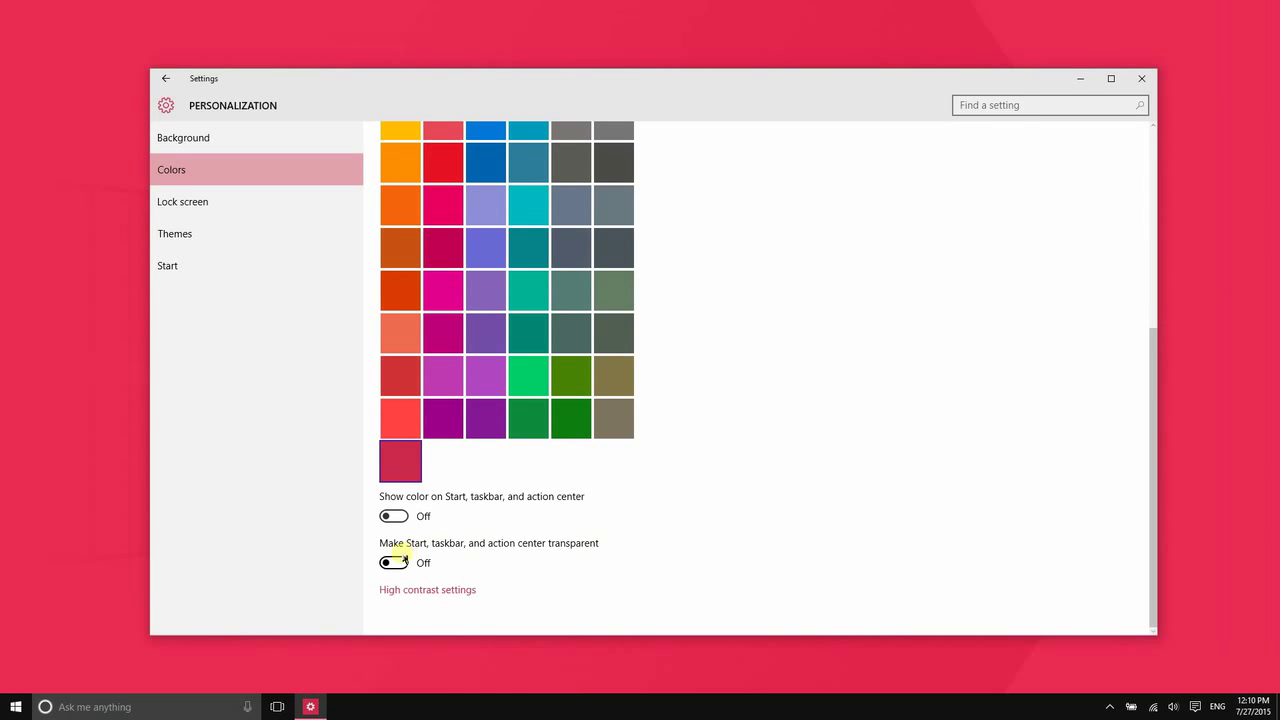
Turn transparency for Start, taskbar and action center back on.
left_click(404, 550)
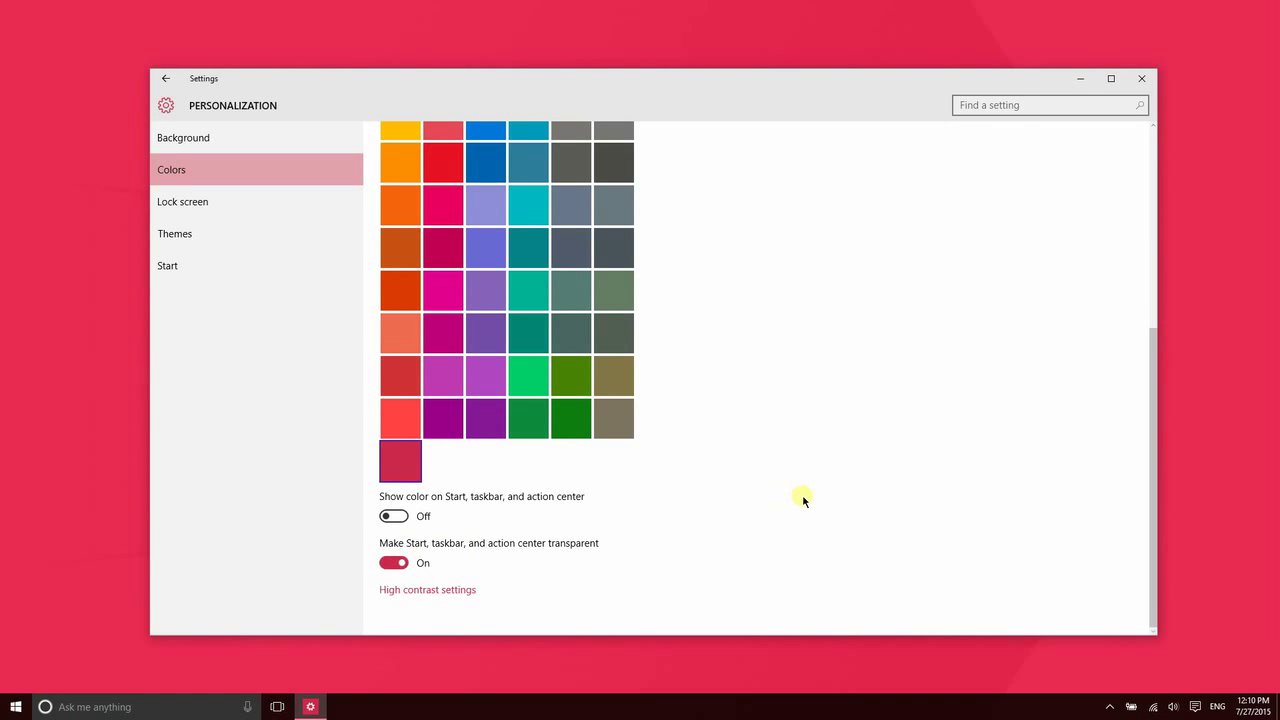
scroll(804, 500, "up", 5)
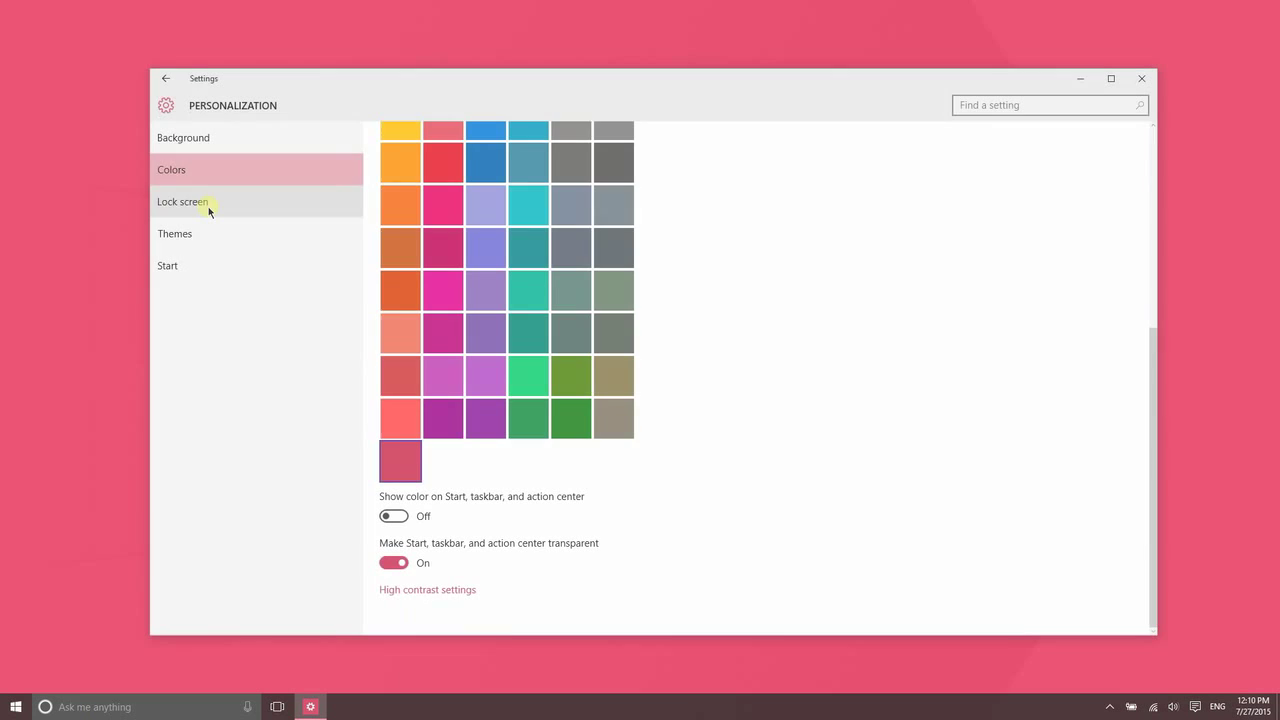
Open the lock screen settings and check the available background types, keeping Picture selected.
left_click(208, 206)
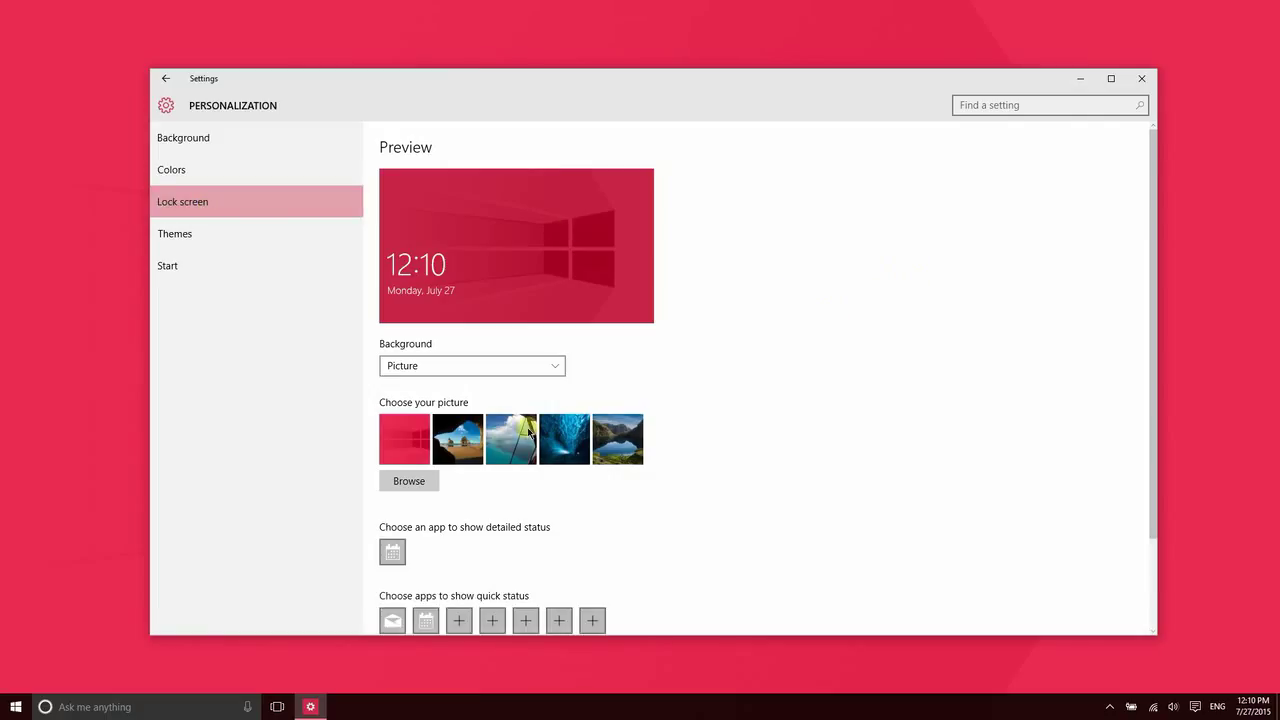
left_click(498, 366)
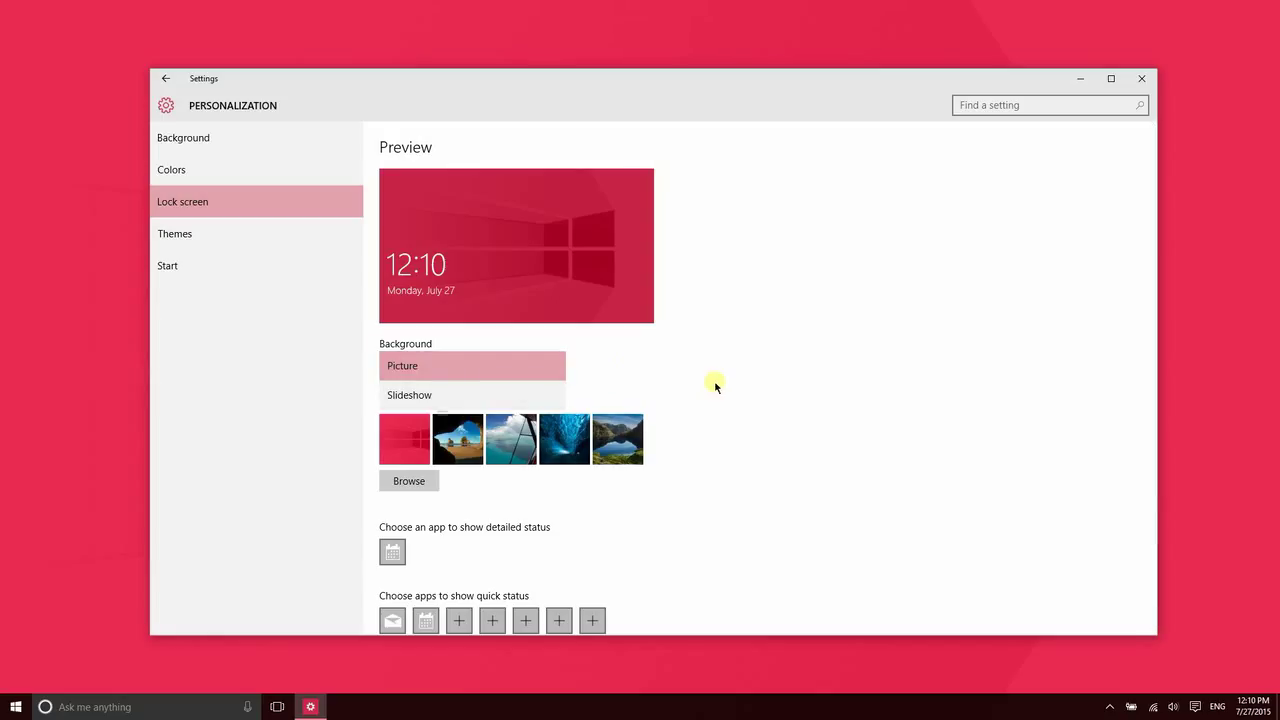
left_click(463, 366)
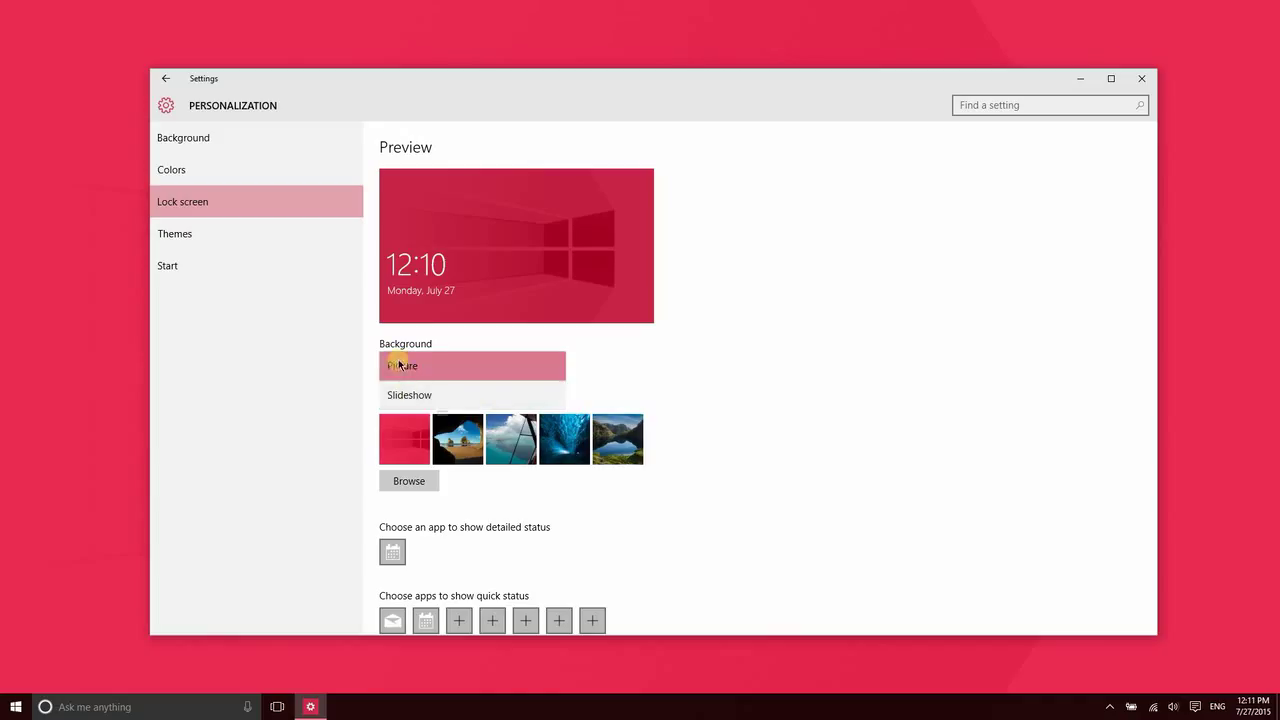
left_click(333, 432)
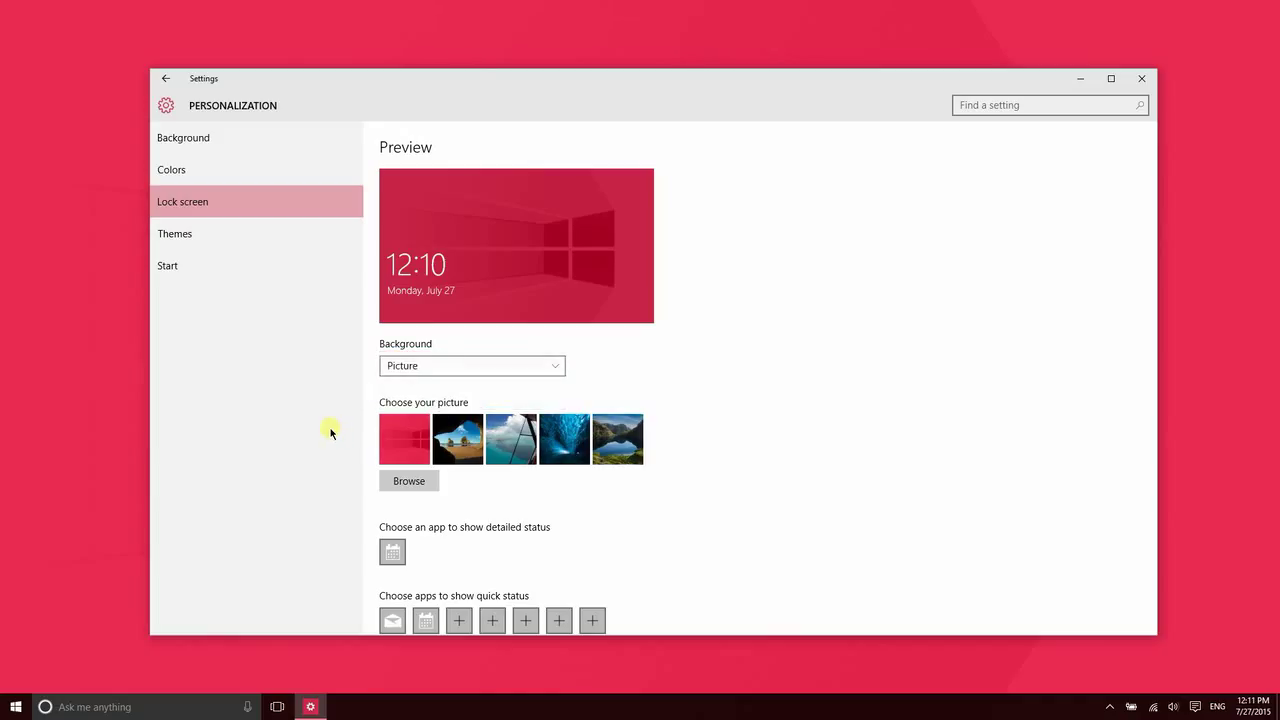
Try Slideshow as the lock screen background type and set it back to Picture.
left_click(382, 365)
left_click(399, 393)
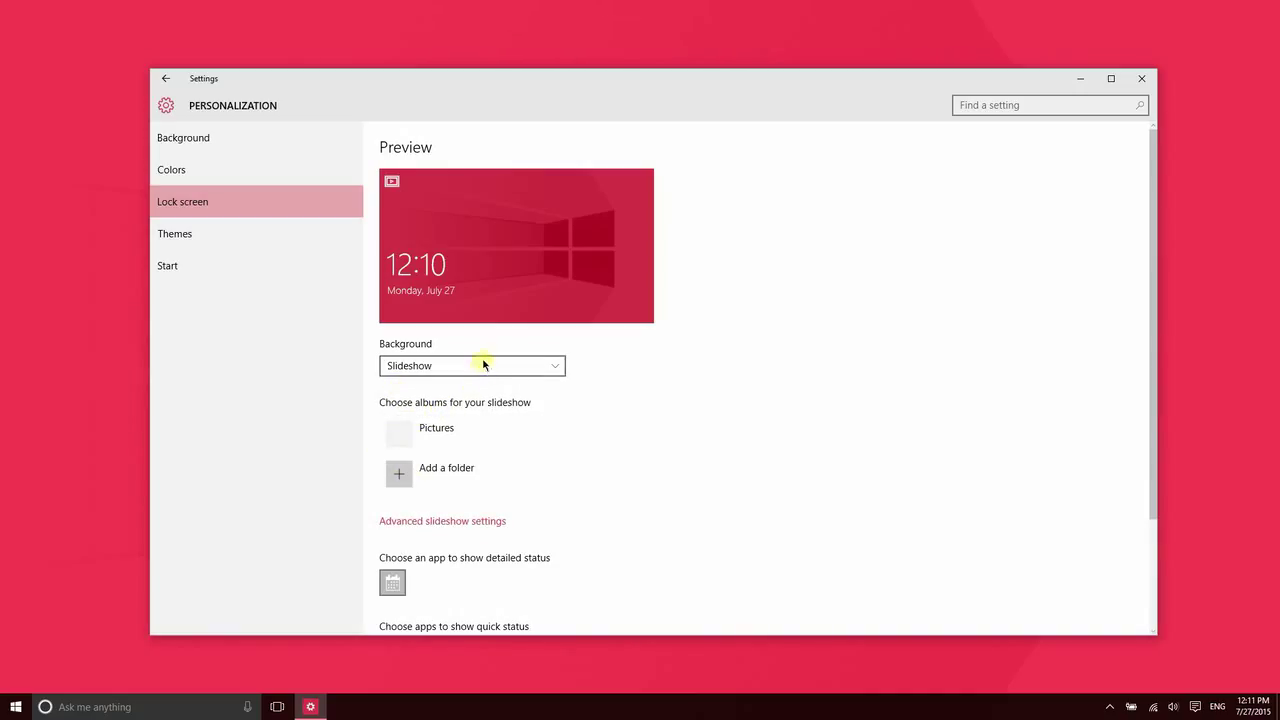
left_click(440, 368)
left_click(444, 345)
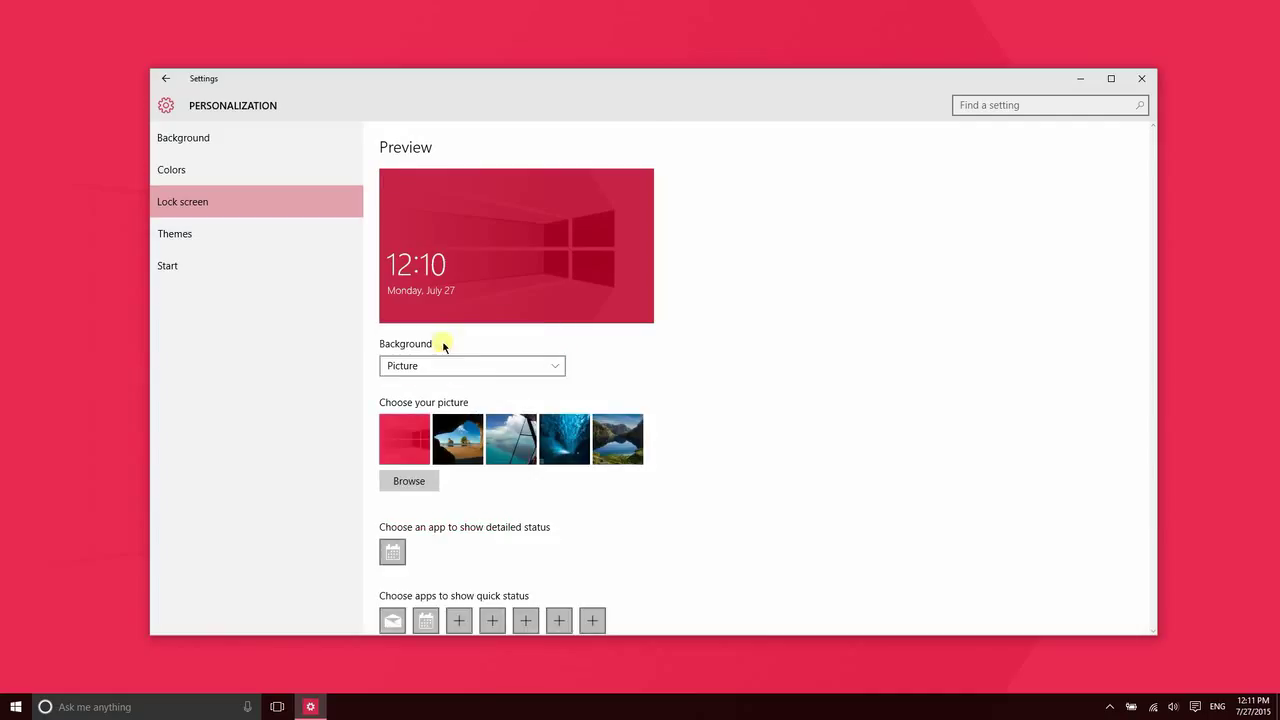
Review the apps that can show detailed status on the lock screen, leaving Calendar selected.
scroll(834, 437, "down", 2)
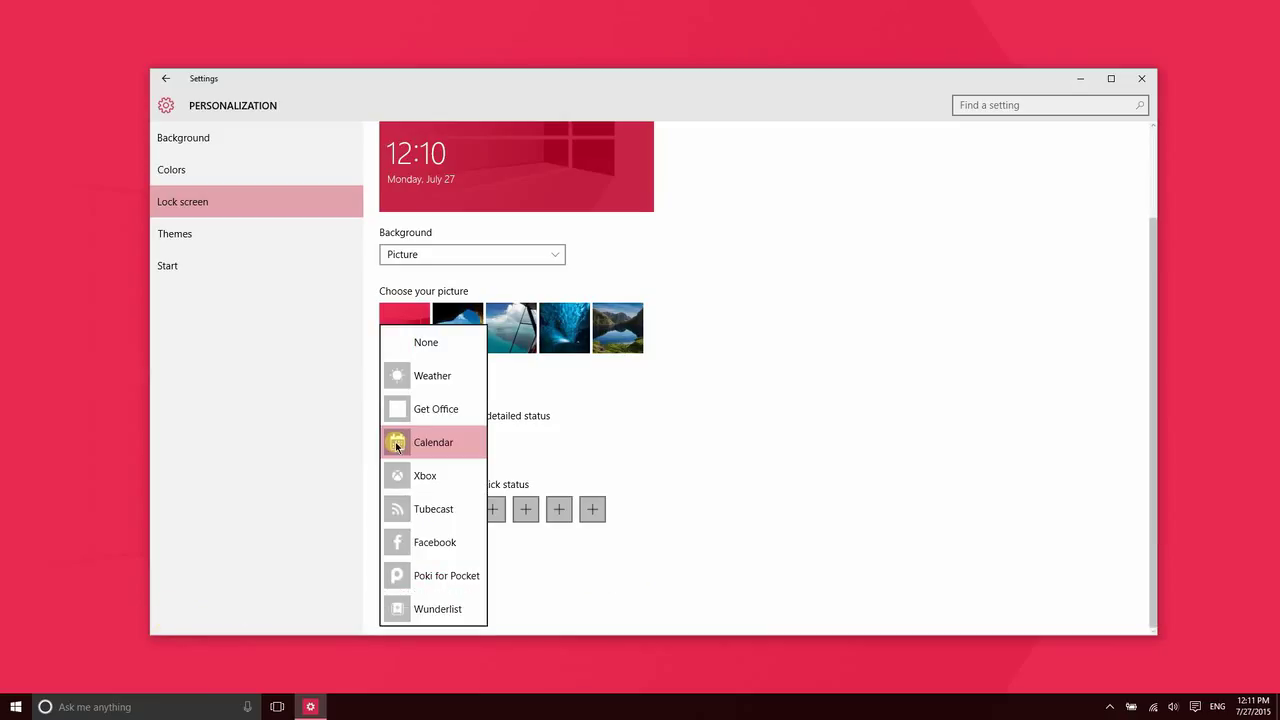
left_click(430, 446)
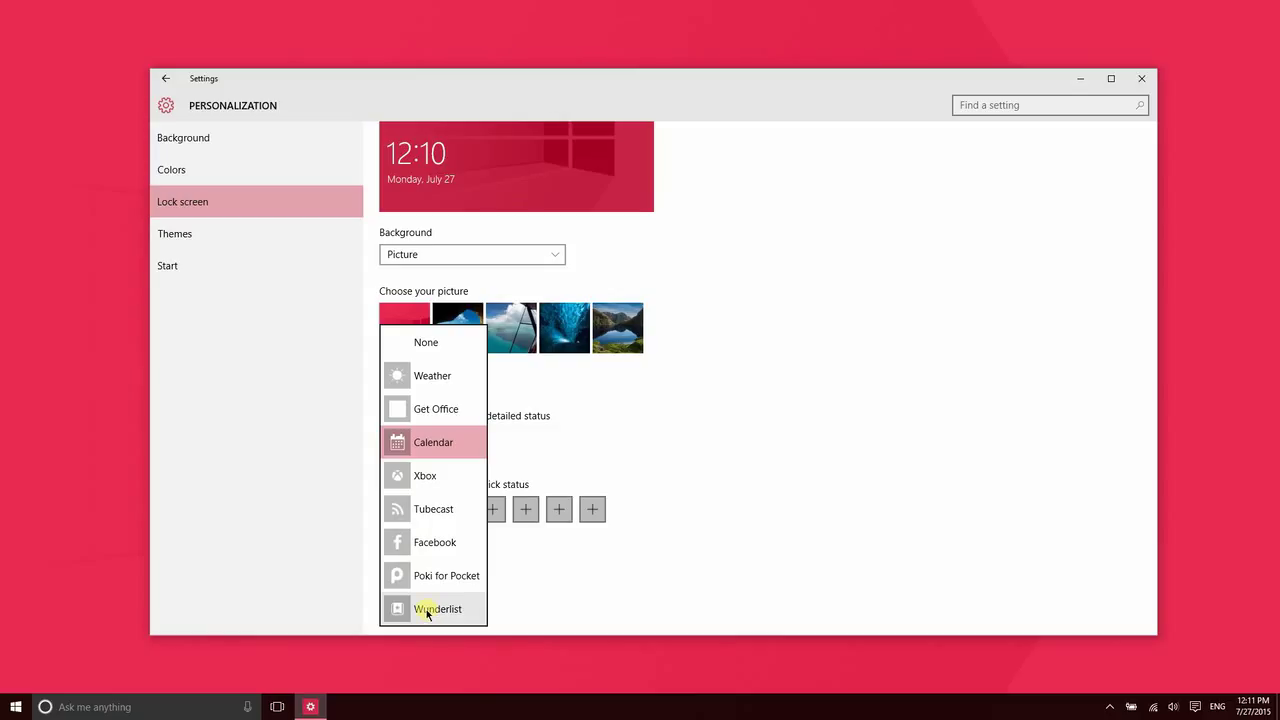
left_click(800, 443)
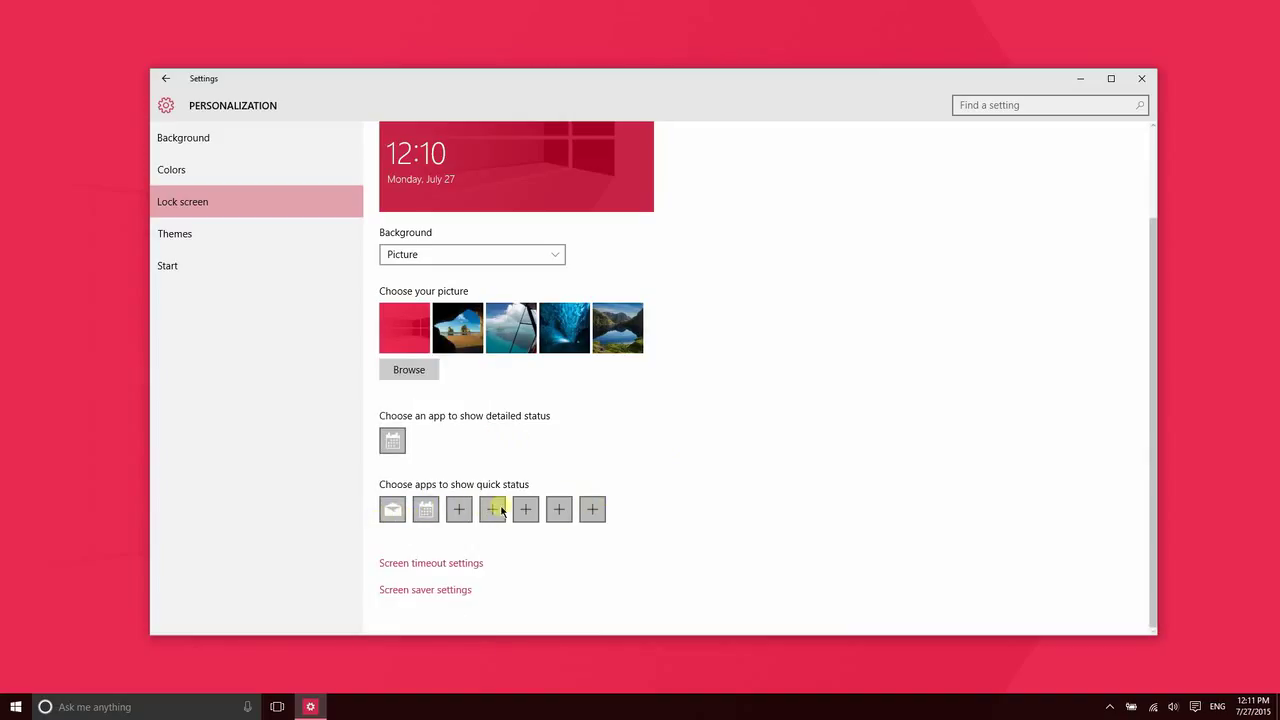
Assign Xbox, Weather, Tweetium and Wunderlist to the second through fifth quick status slots of the lock screen.
left_click(427, 512)
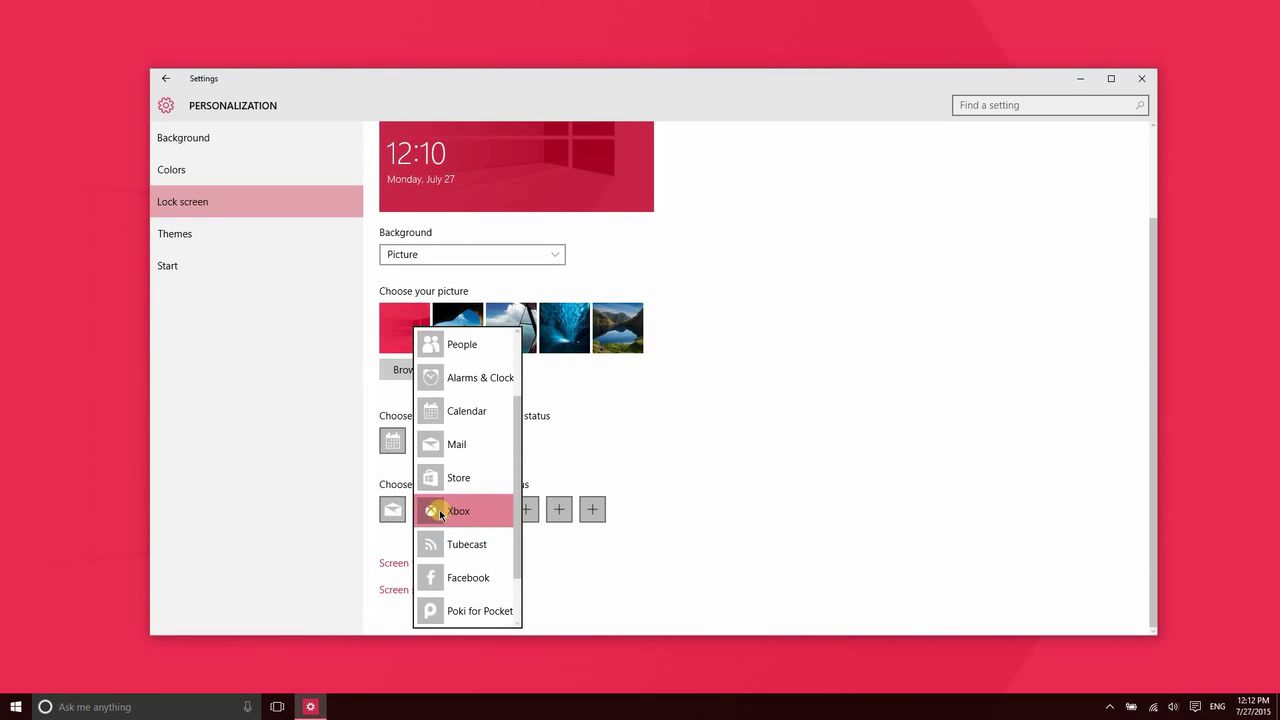
left_click(440, 512)
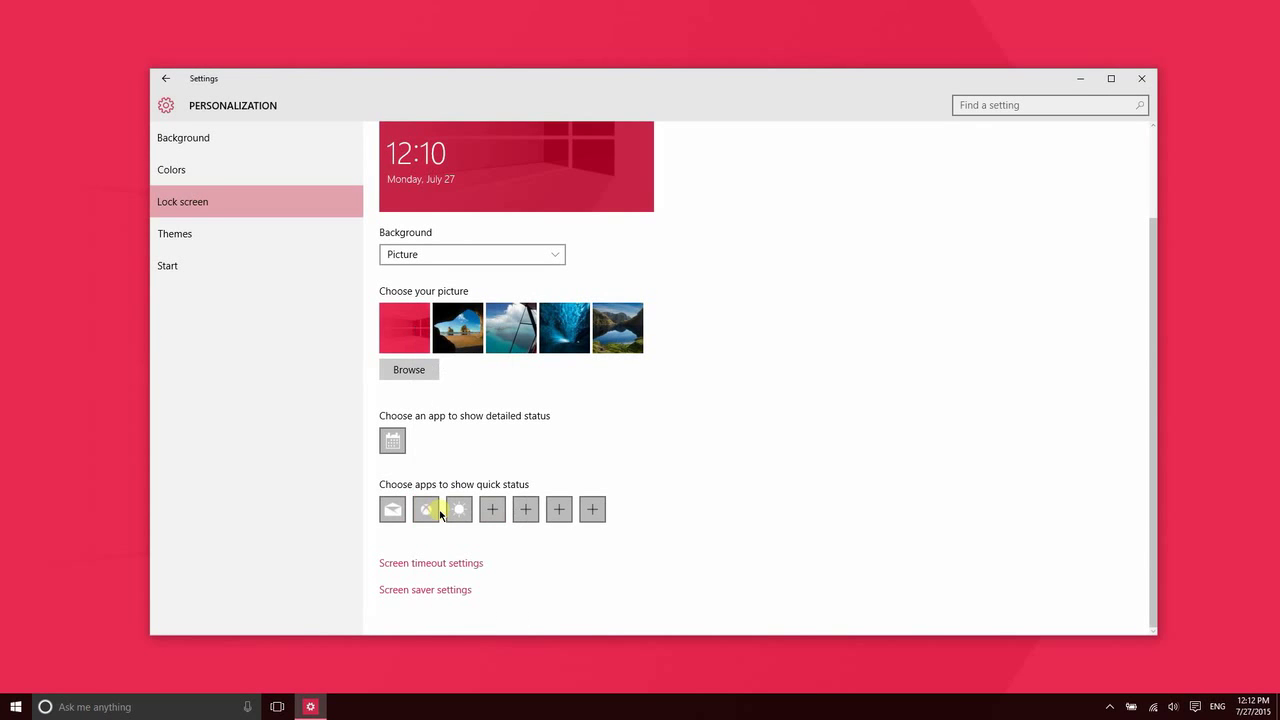
left_click(492, 510)
scroll(515, 482, "down", 2)
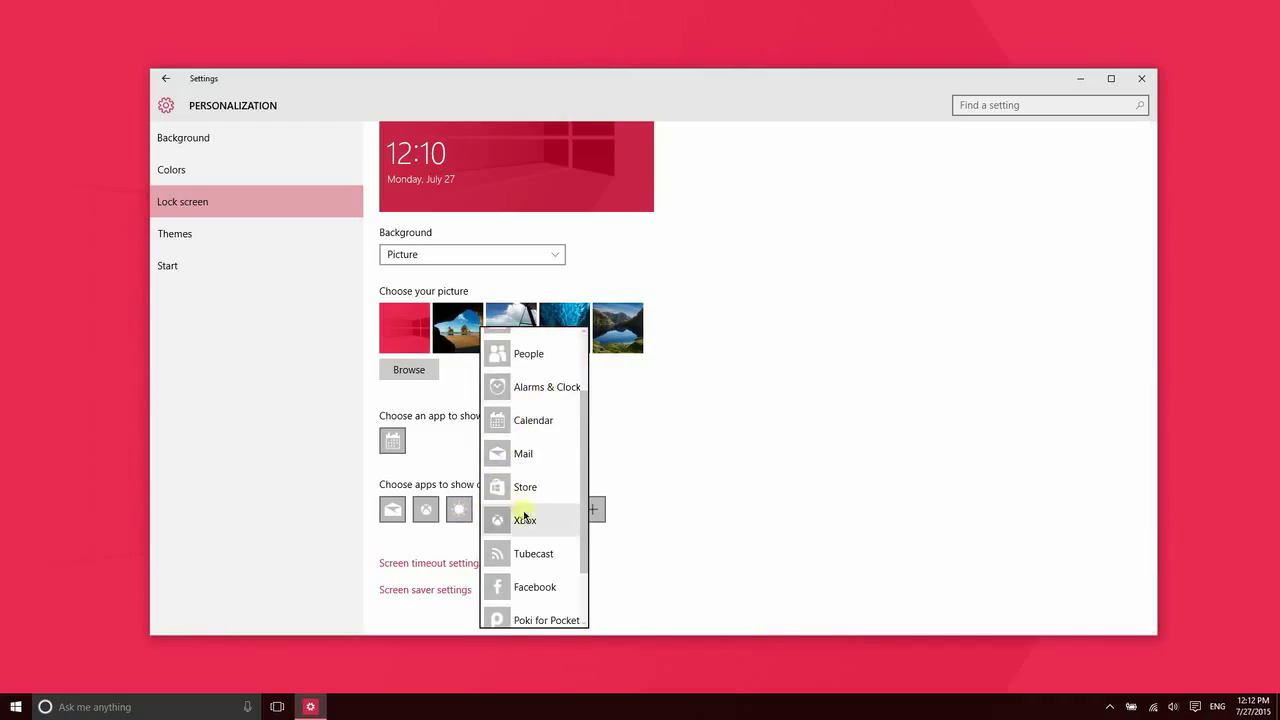
scroll(524, 516, "down", 2)
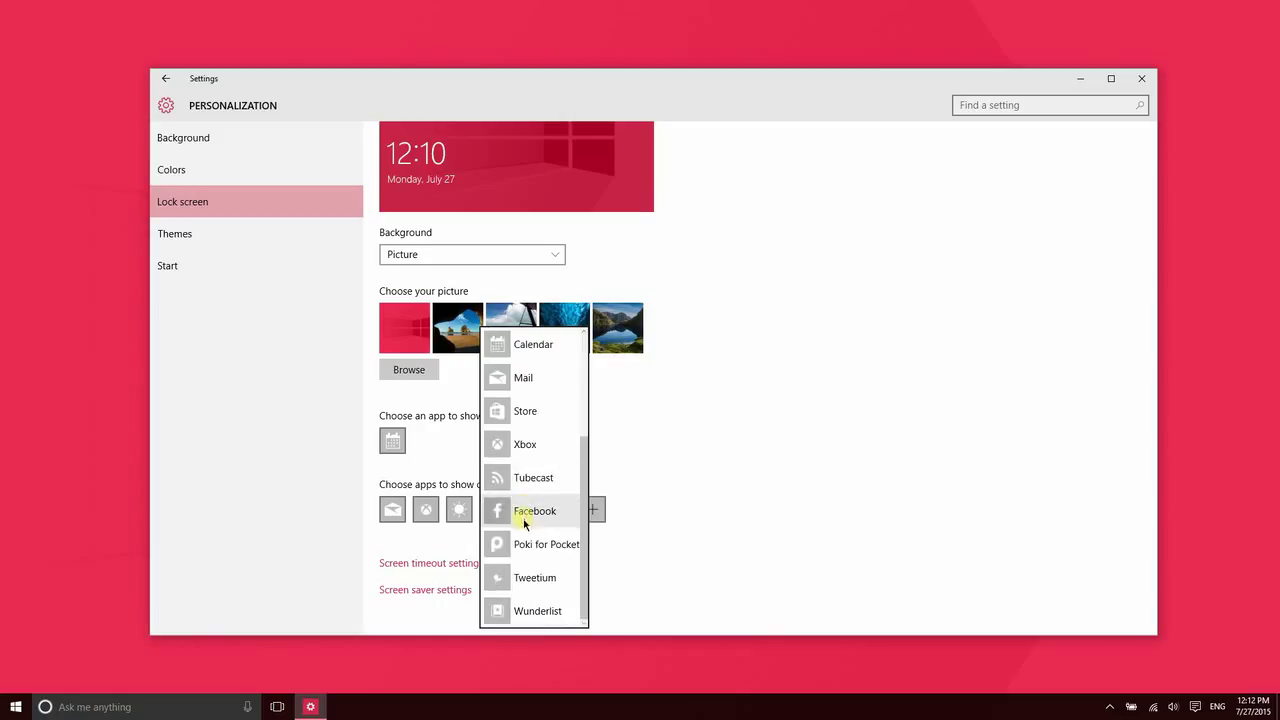
left_click(522, 577)
left_click(526, 512)
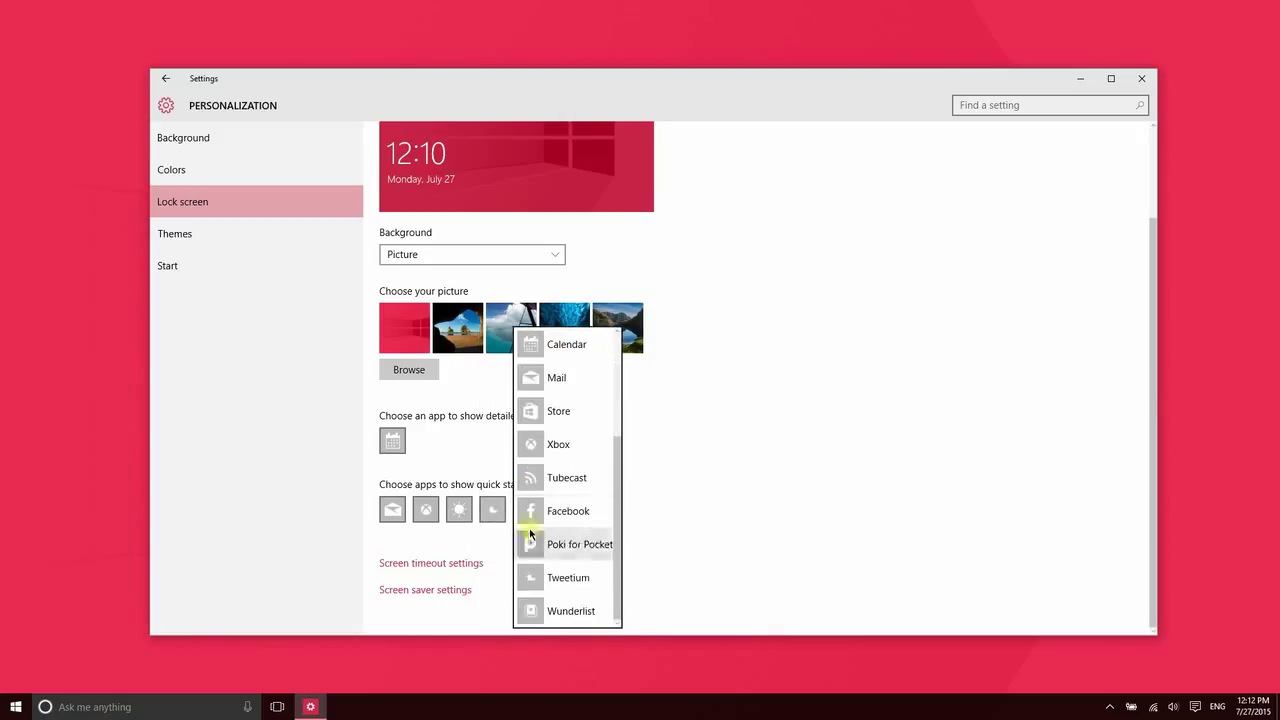
left_click(551, 611)
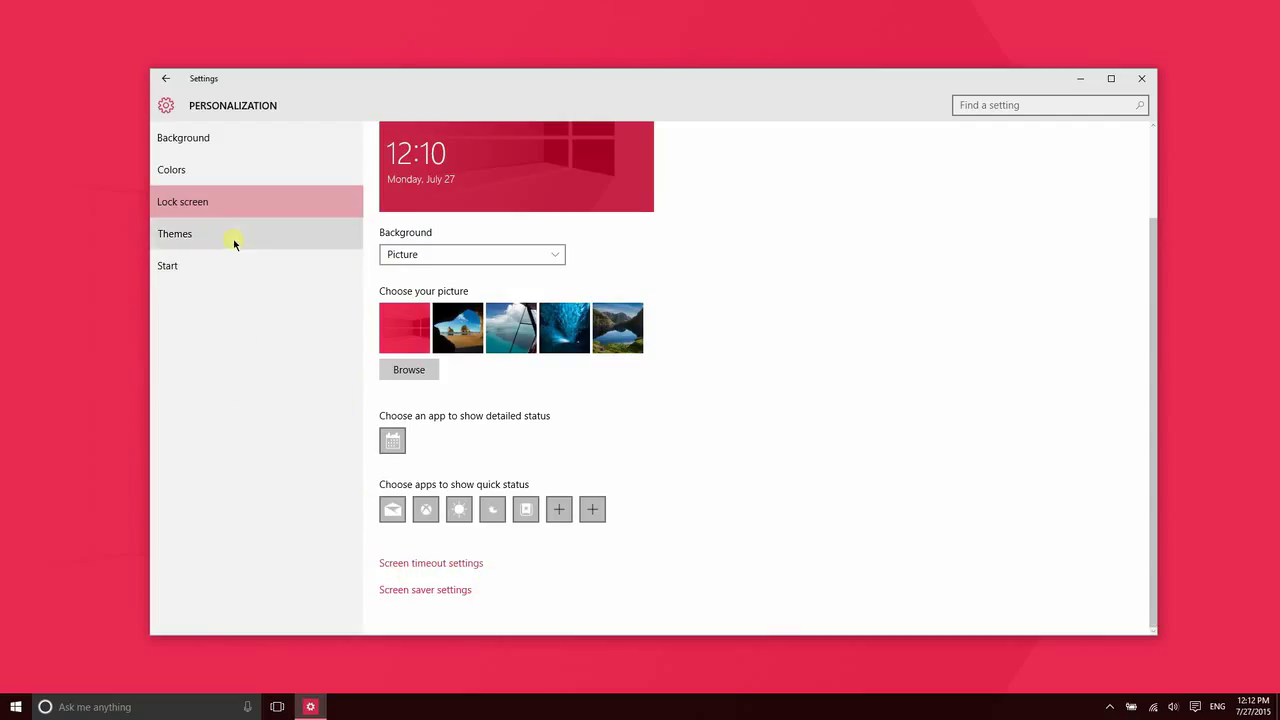
Open the classic theme settings from the Themes page, look through the available themes, and dismiss the window.
left_click(198, 241)
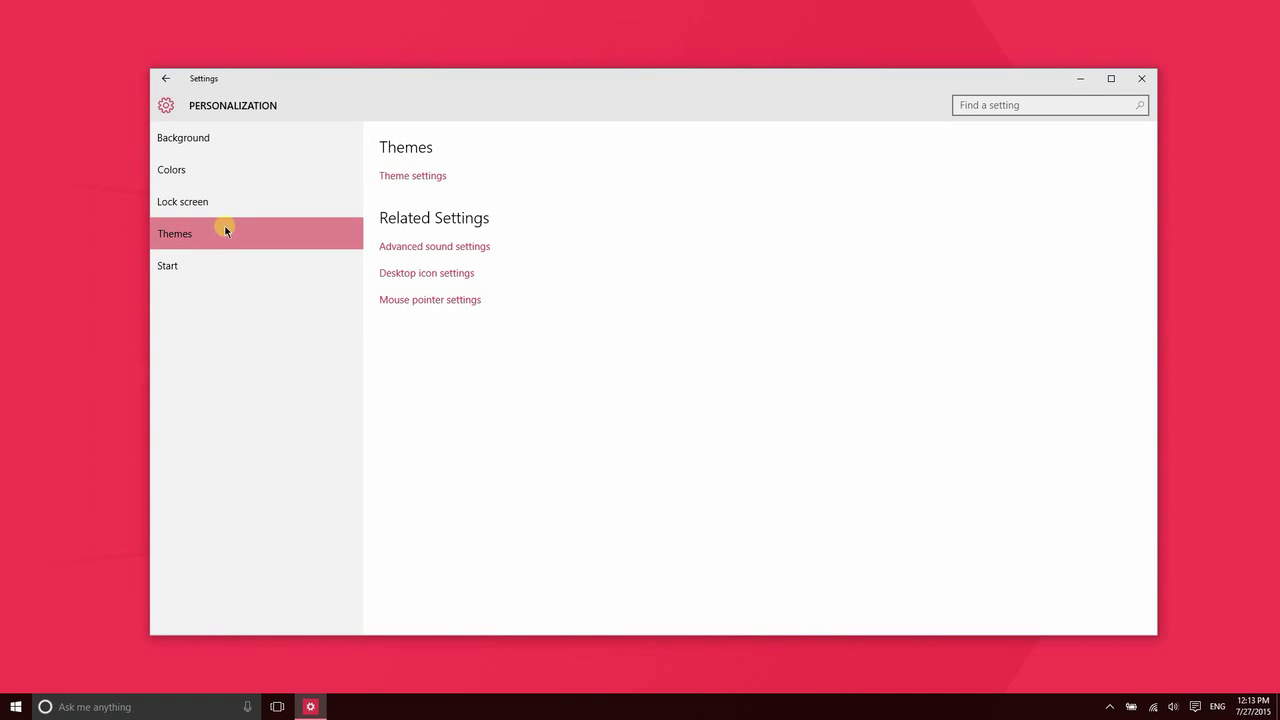
left_click(409, 175)
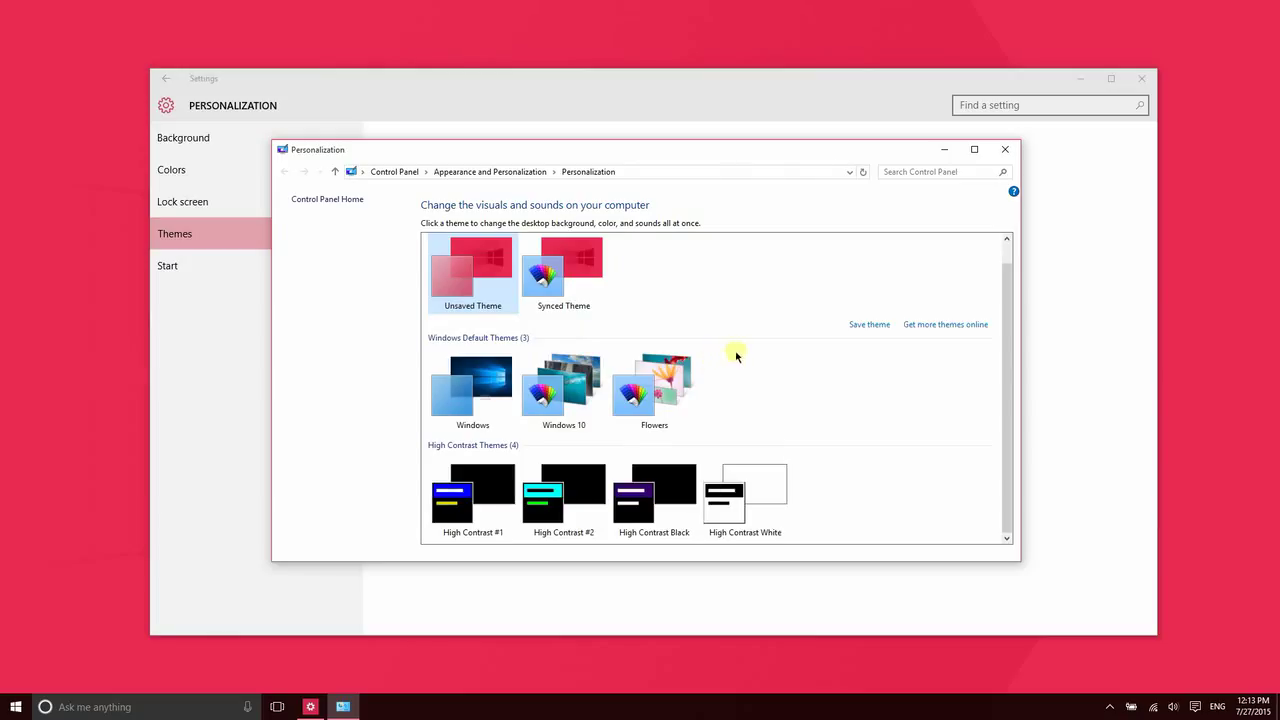
scroll(716, 340, "down", 1)
scroll(769, 245, "up", 1)
left_click(1005, 149)
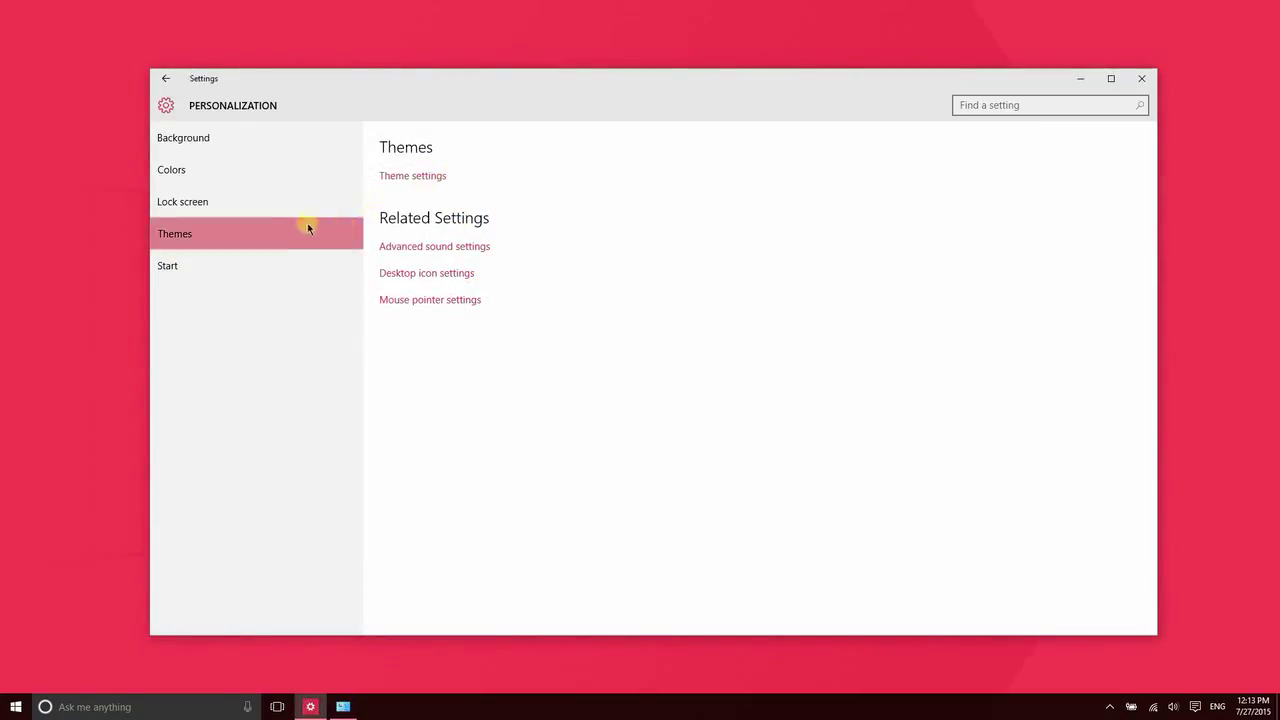
Open the desktop icon settings and apply the Computer and Recycle Bin icons to the desktop.
left_click(441, 274)
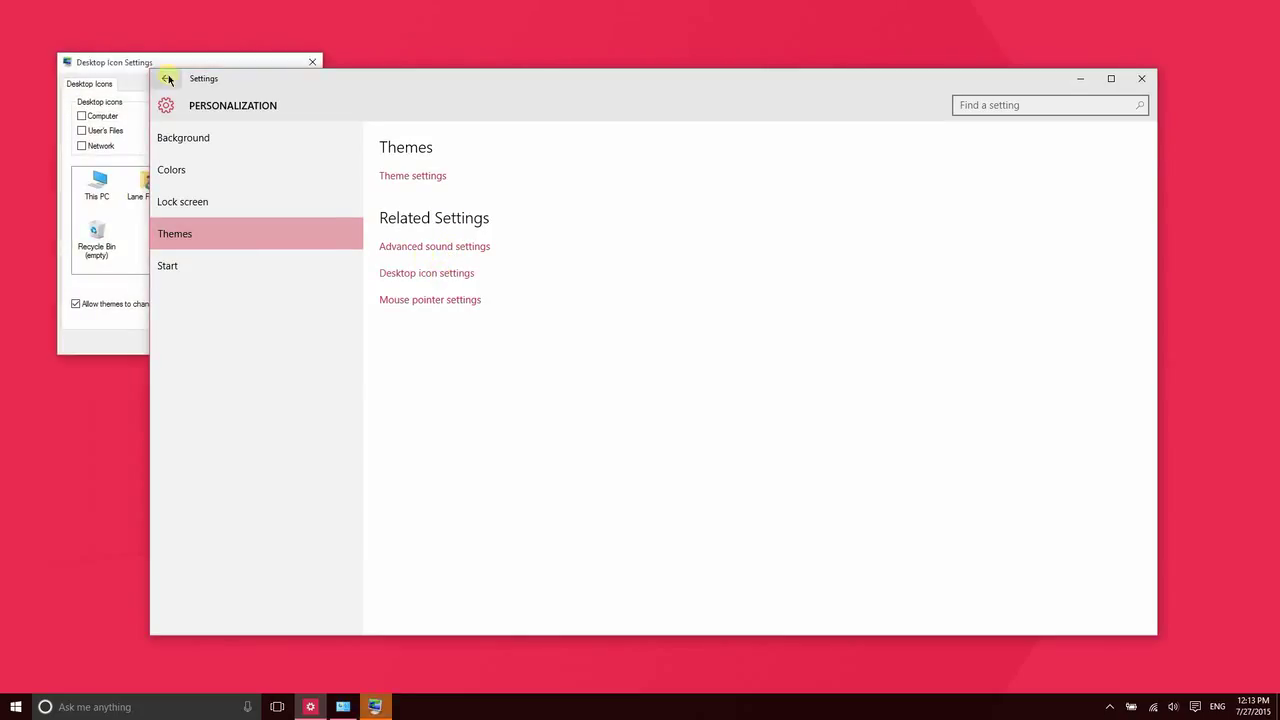
left_click_drag(176, 60, 530, 47)
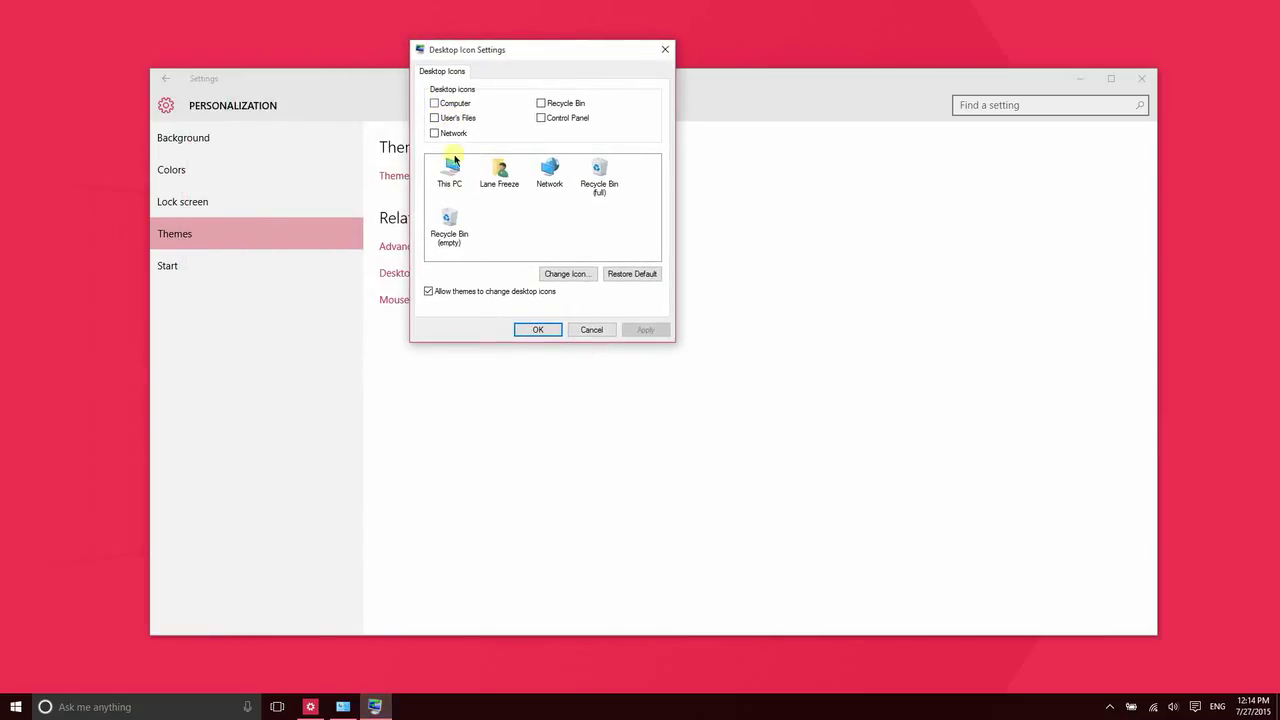
left_click(450, 104)
left_click(645, 329)
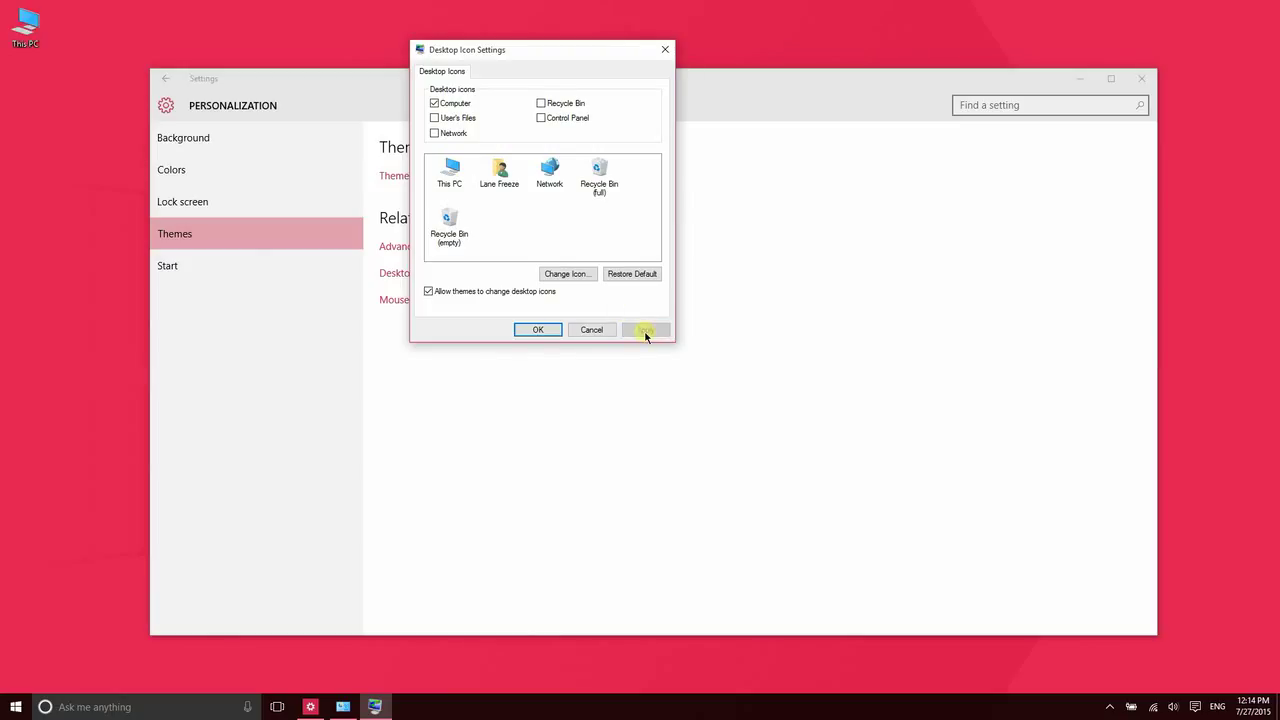
left_click(562, 104)
left_click(646, 330)
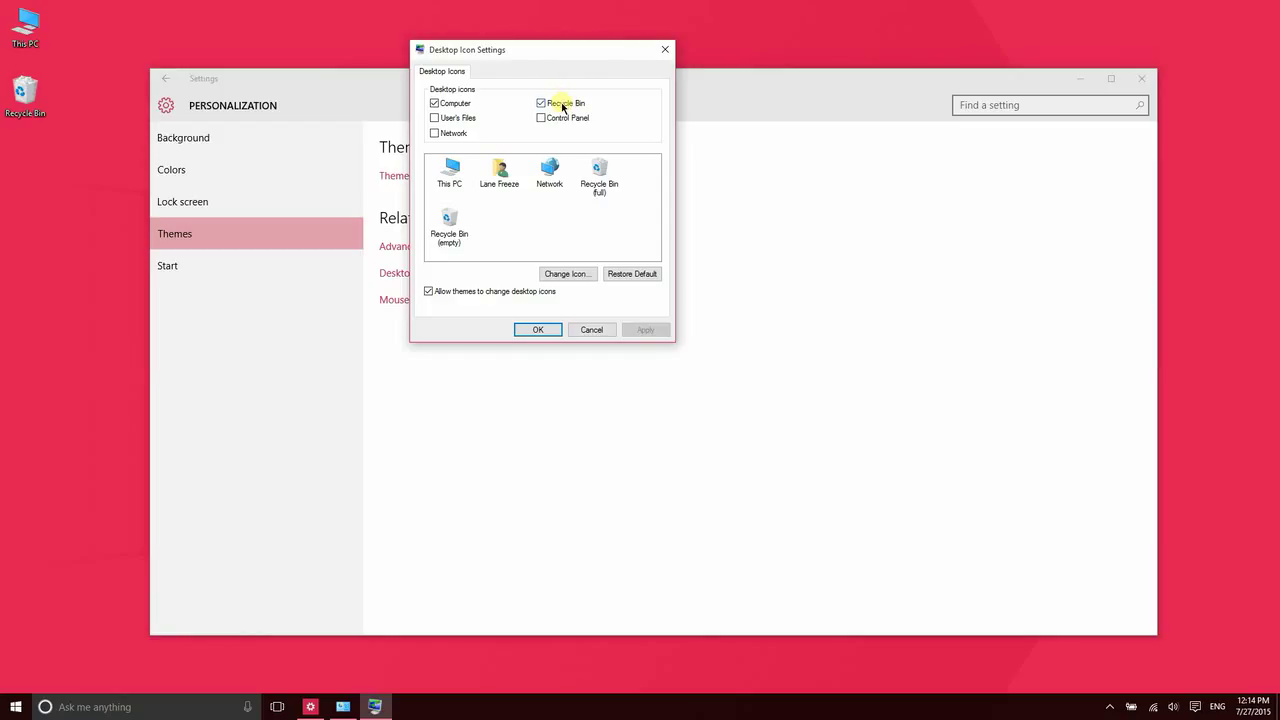
Remove the Computer and Recycle Bin icons from the desktop again and close the desktop icon settings.
left_click(562, 104)
left_click(458, 106)
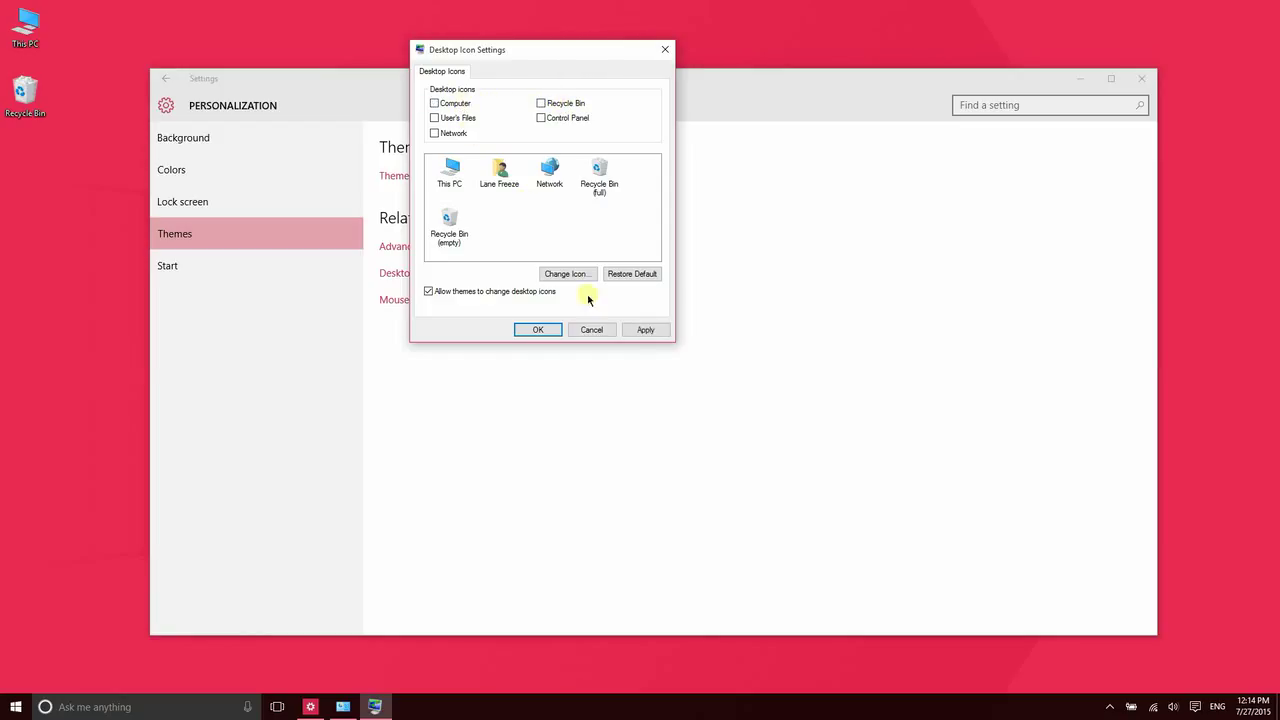
left_click(642, 331)
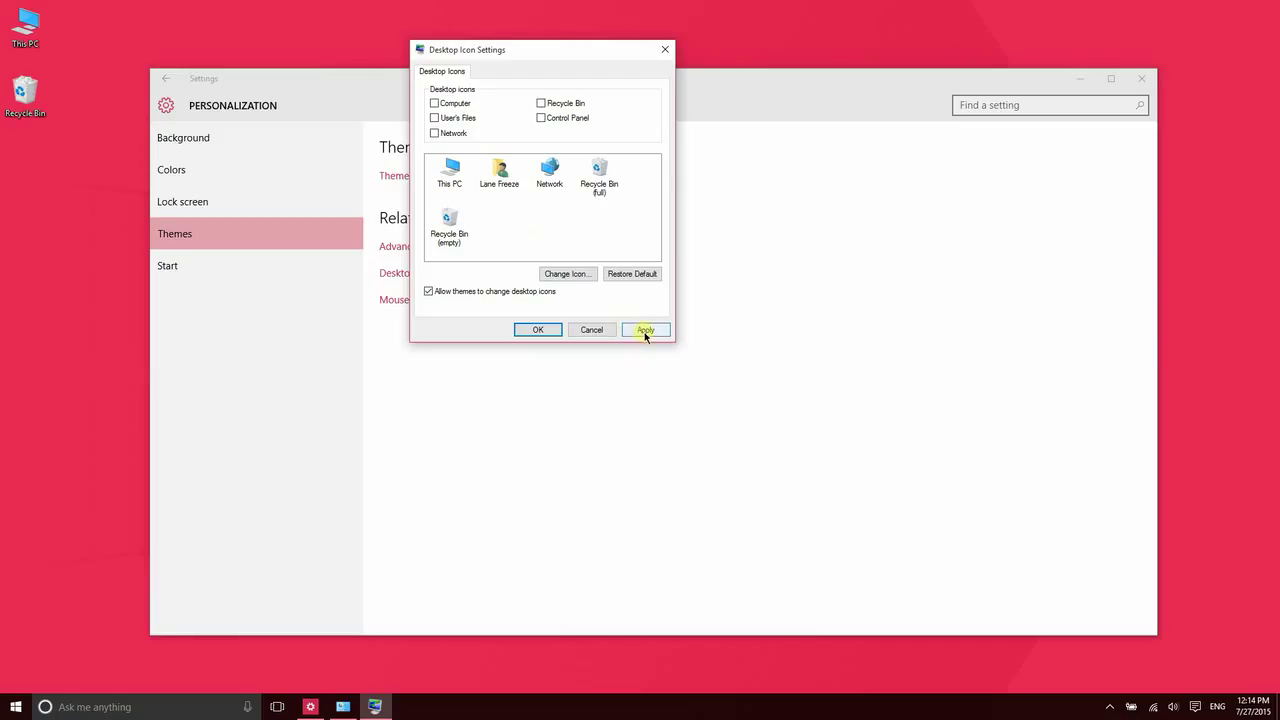
left_click(540, 329)
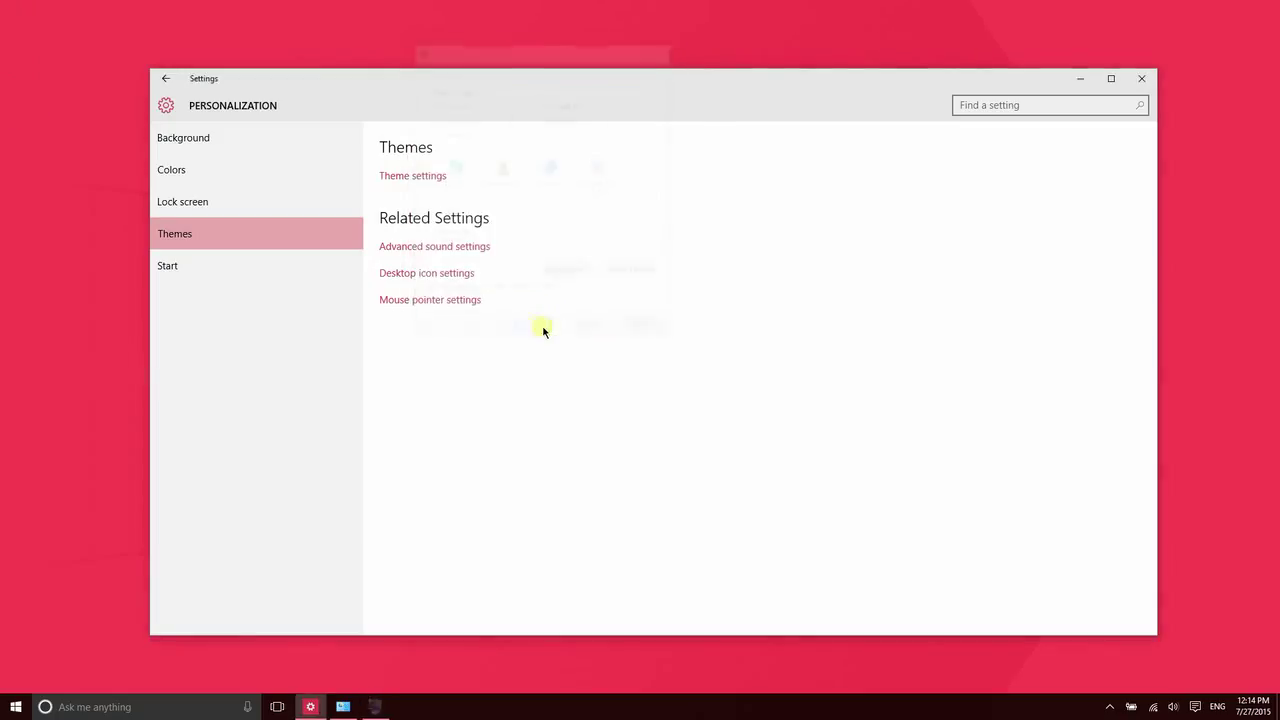
Open the mouse pointer settings, look at the pointer scheme options, and close the dialog without changes.
left_click(469, 303)
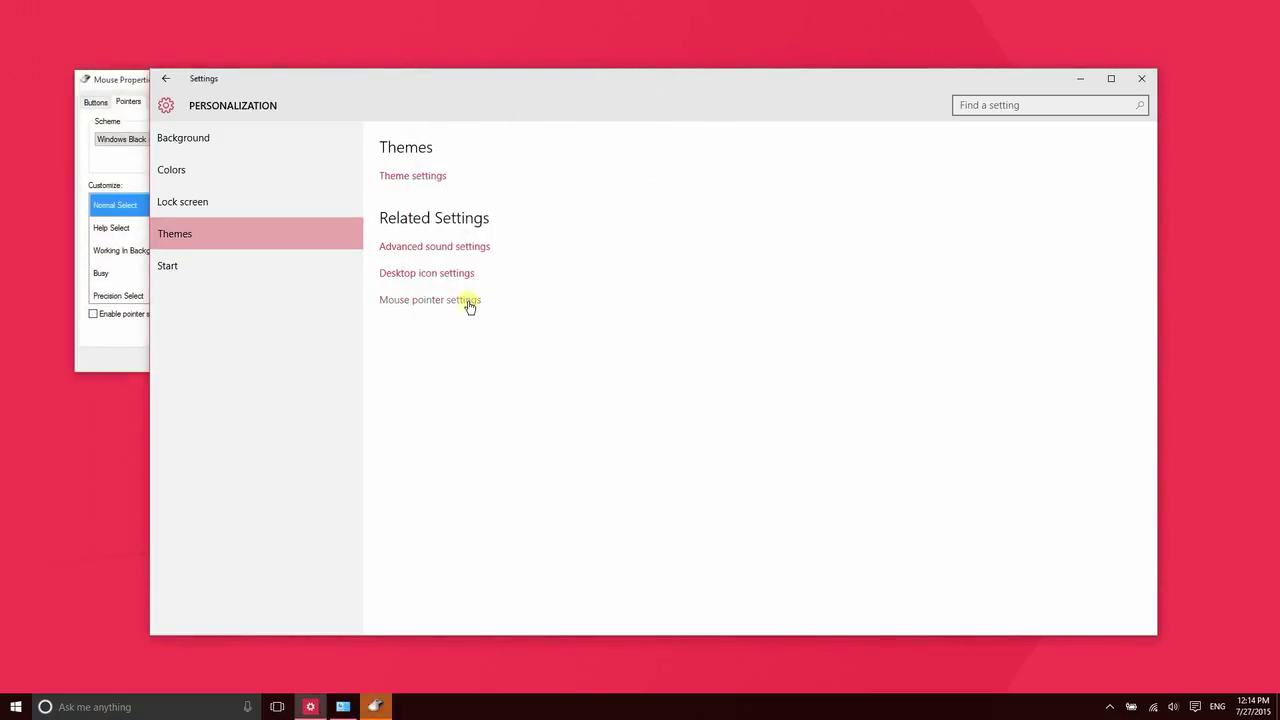
left_click(130, 83)
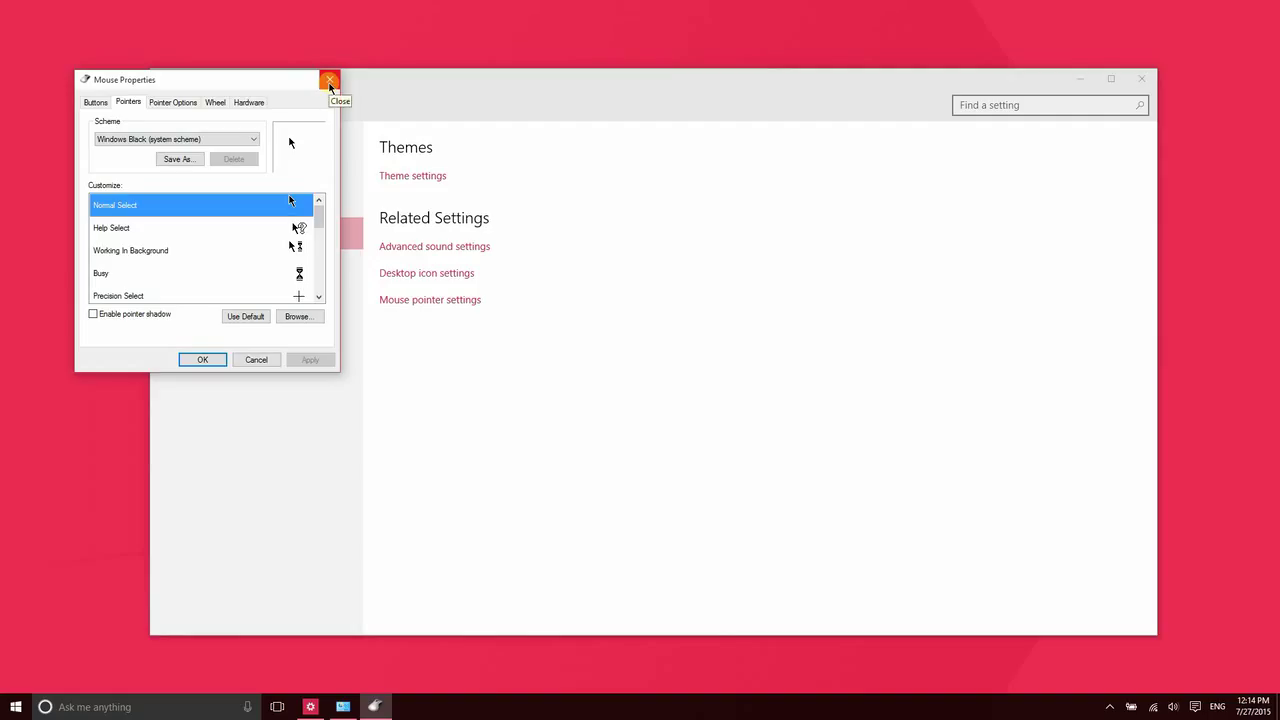
left_click(329, 82)
Open the Start personalization settings and briefly check the Start menu on the desktop.
left_click(253, 276)
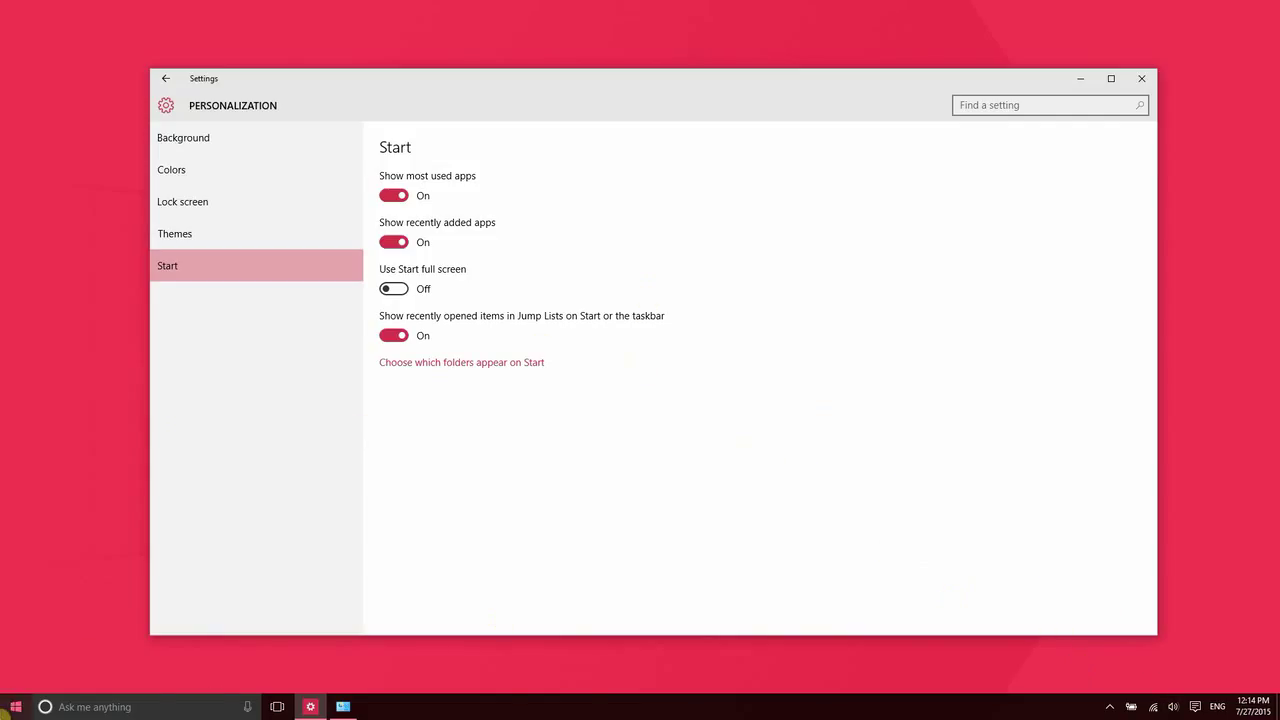
left_click(8, 710)
left_click(8, 710)
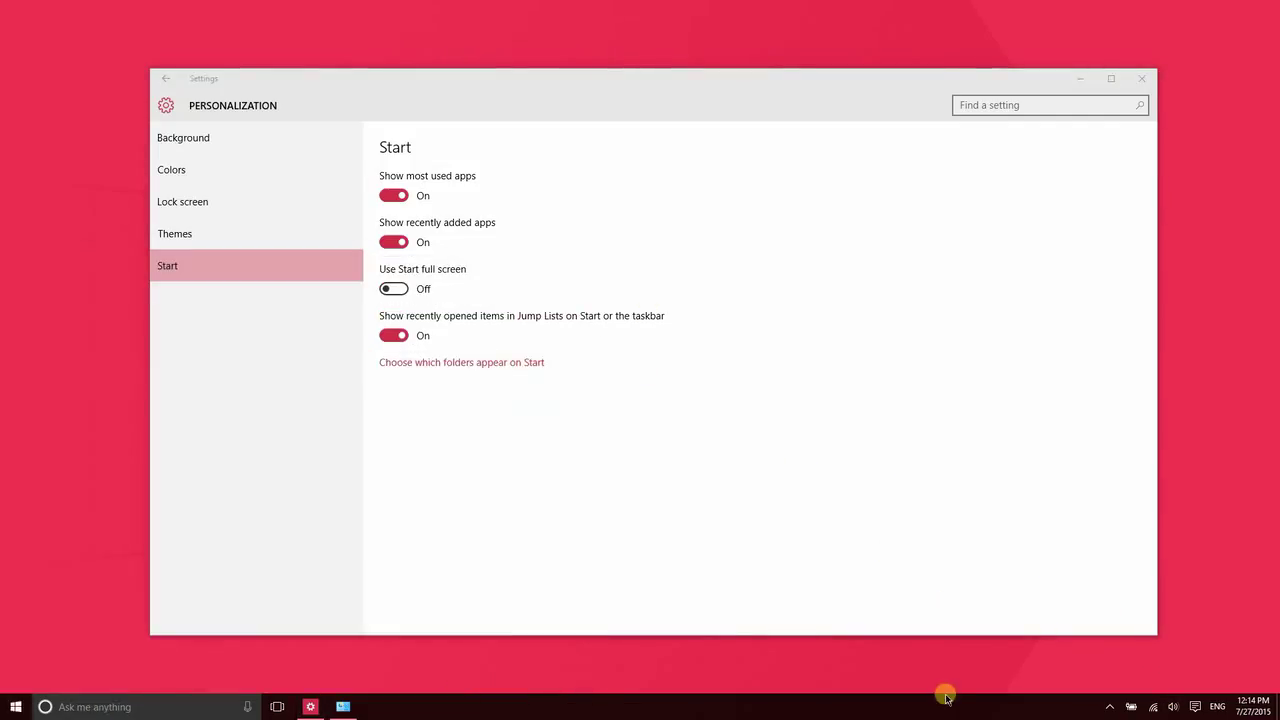
Turn on tablet mode and open the full-screen Start to view its tiles.
left_click(1195, 706)
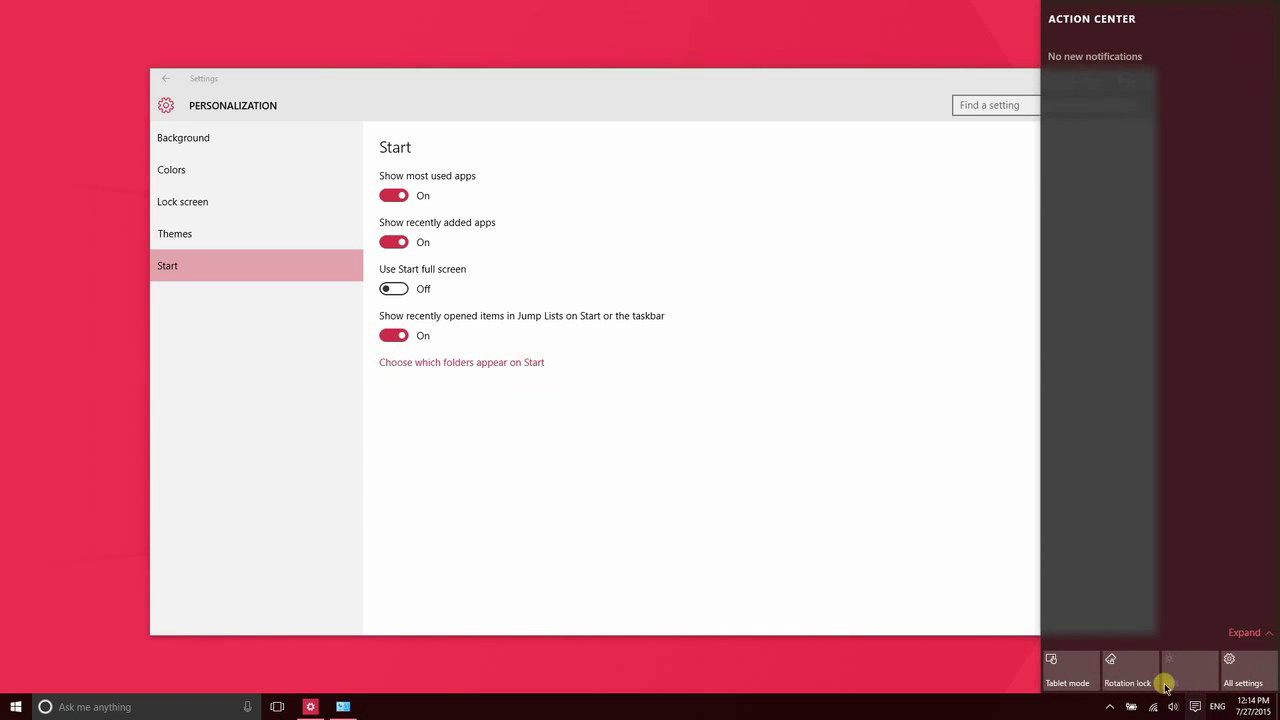
left_click(1076, 674)
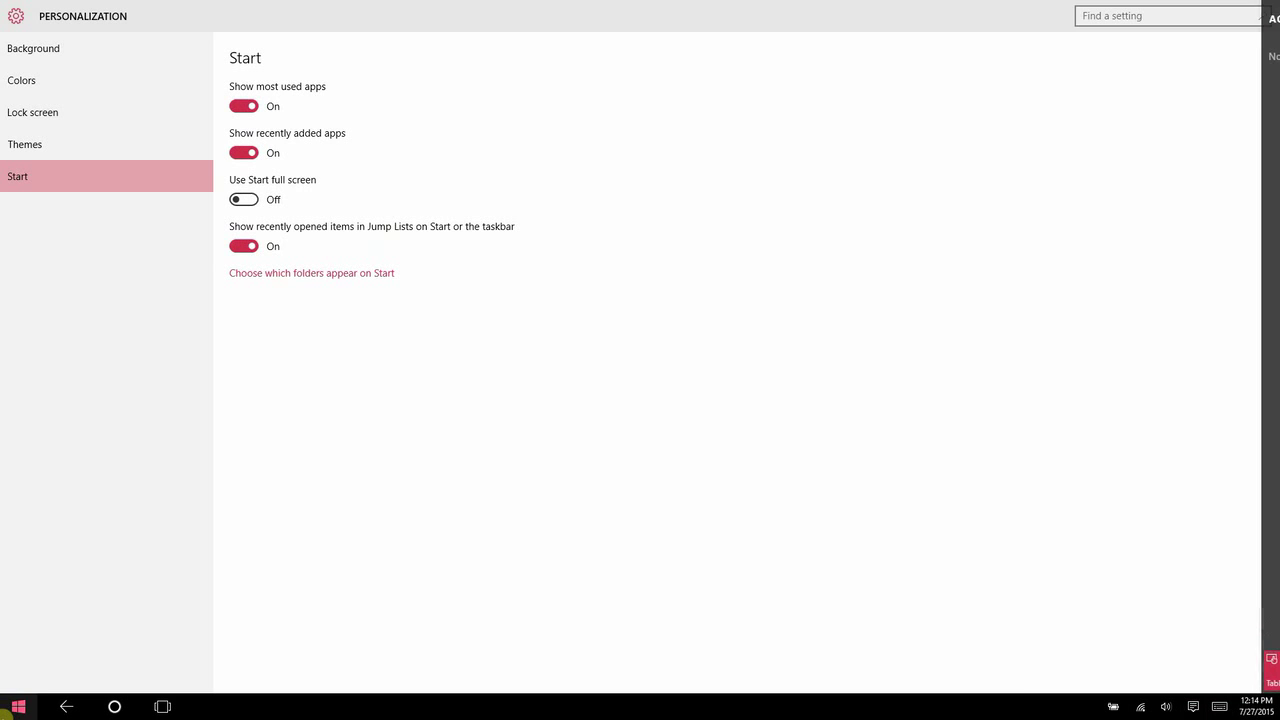
left_click(5, 712)
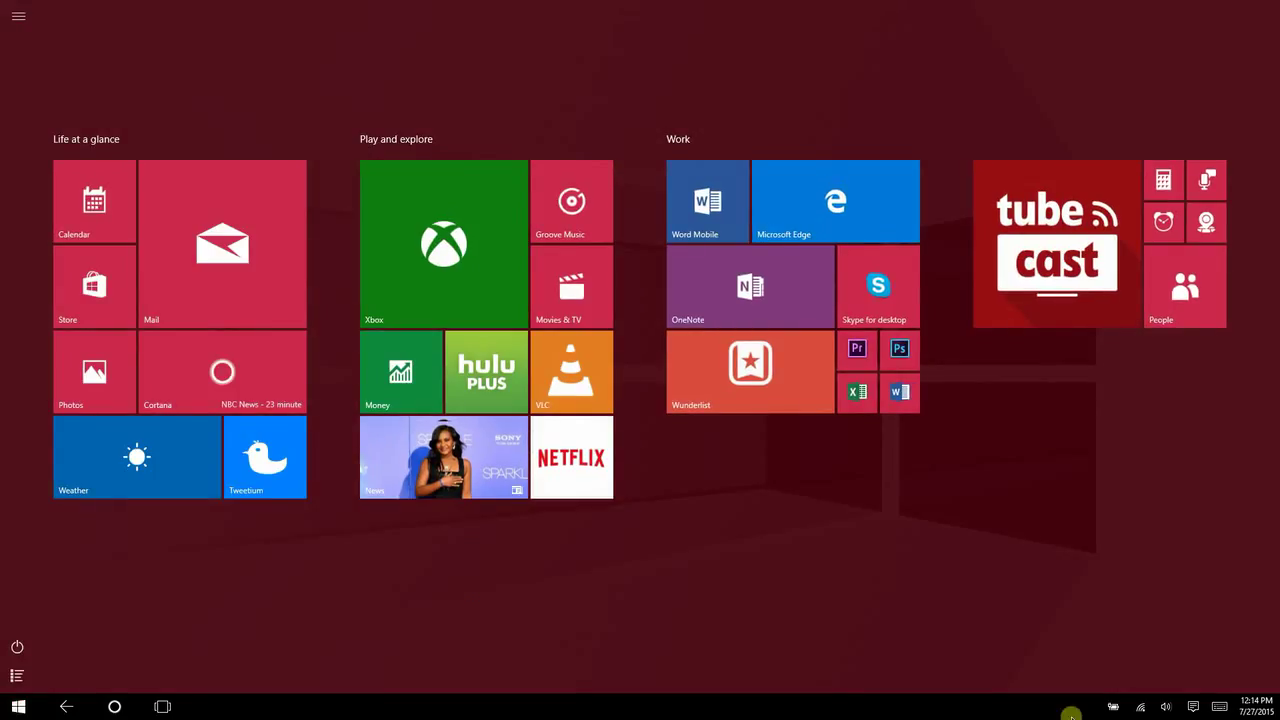
Turn tablet mode off again and close the Start menu to return to the Start settings.
left_click(1192, 707)
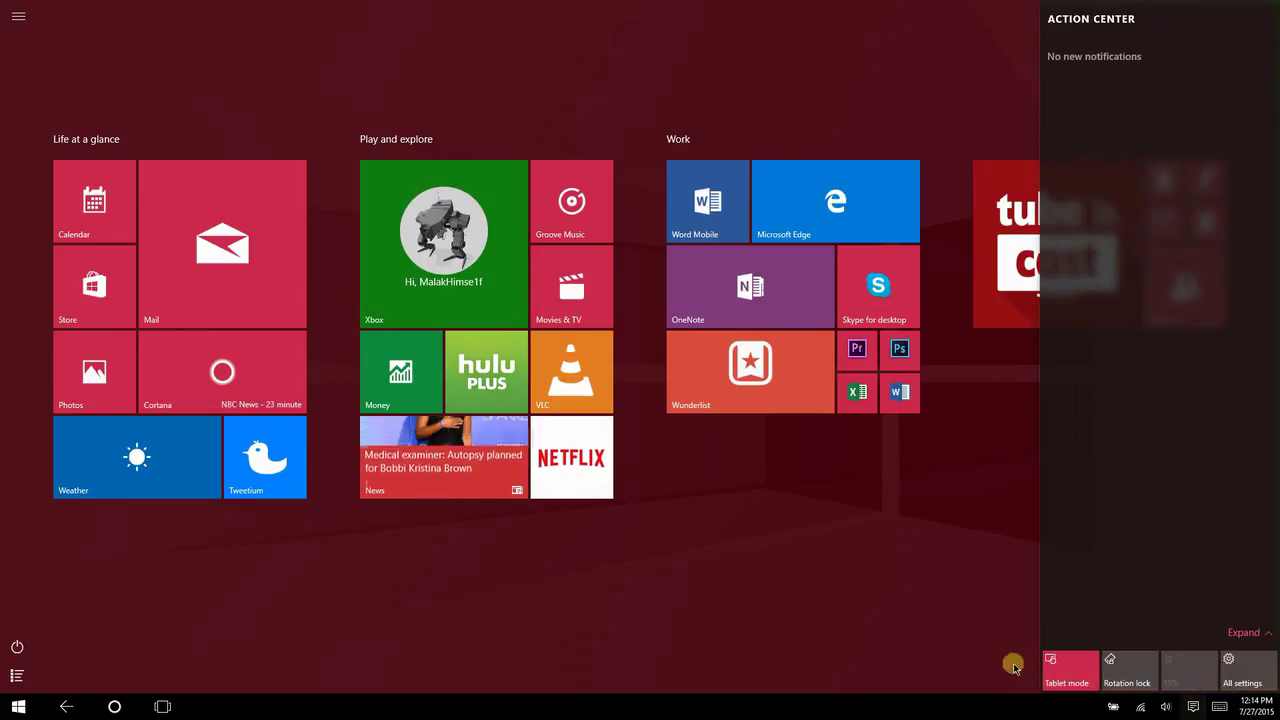
left_click(1066, 668)
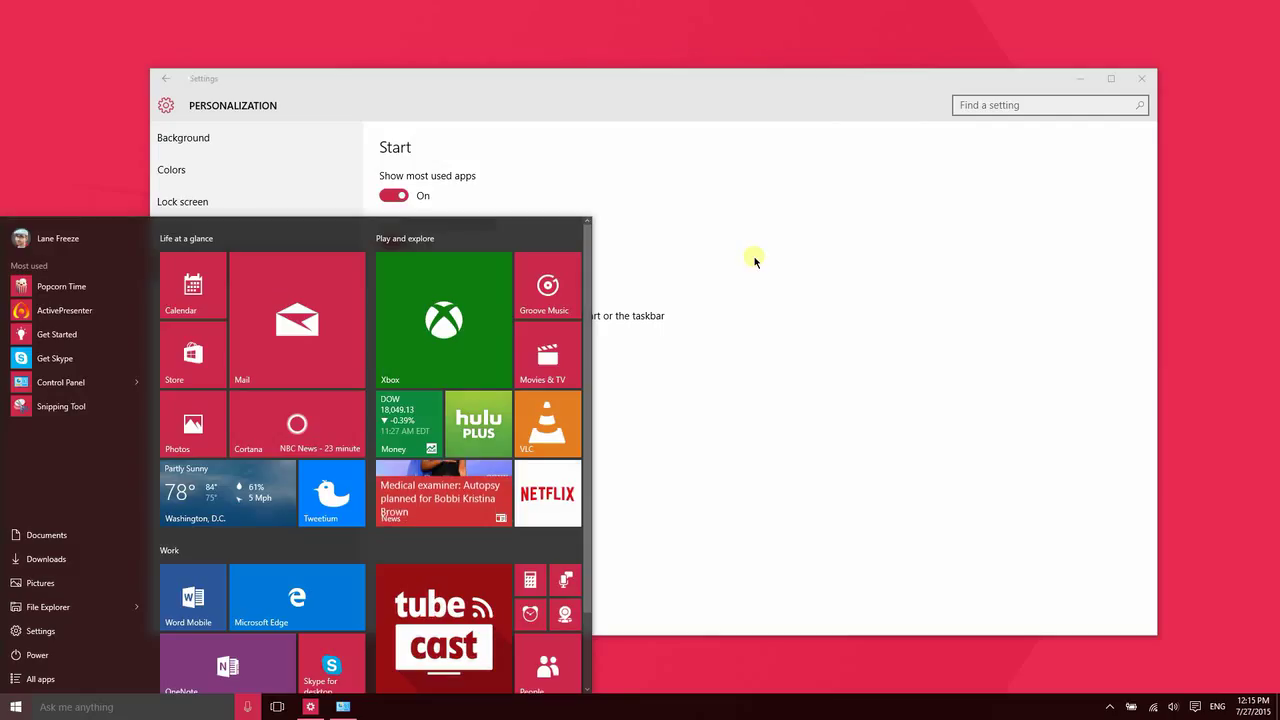
left_click(755, 260)
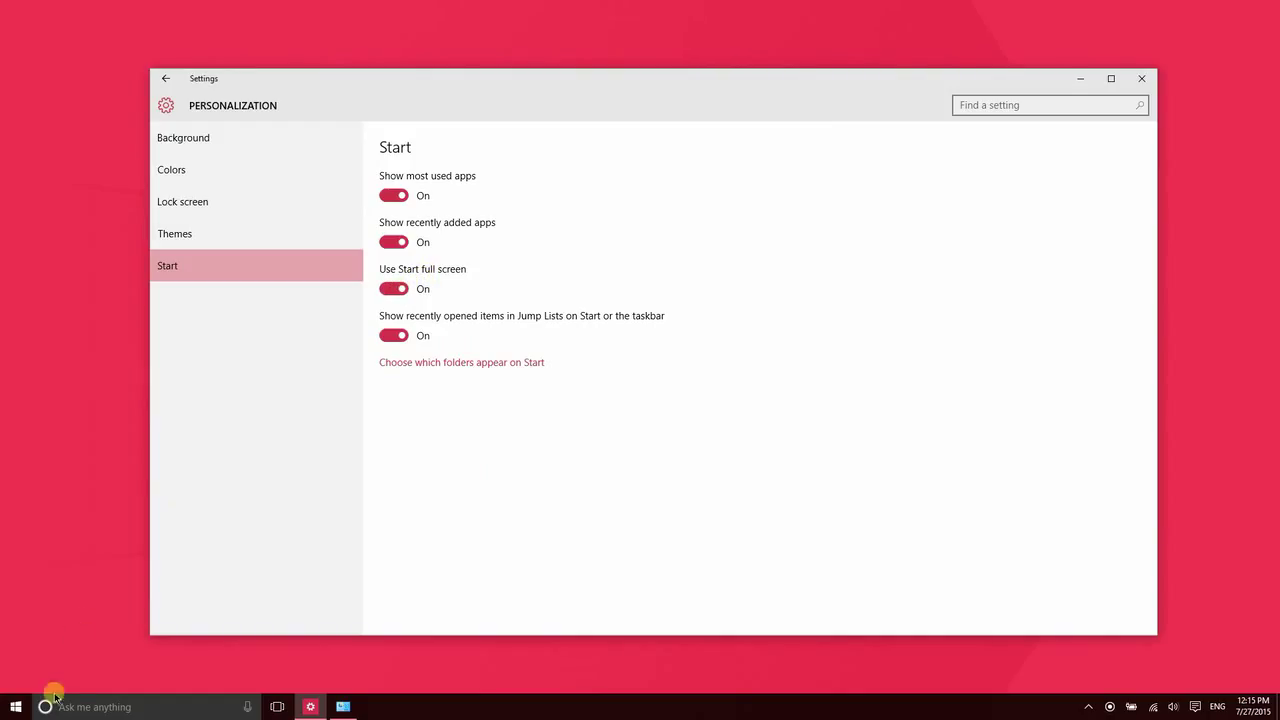
Check the full-screen Start on the desktop, then turn off Use Start full screen.
left_click(8, 703)
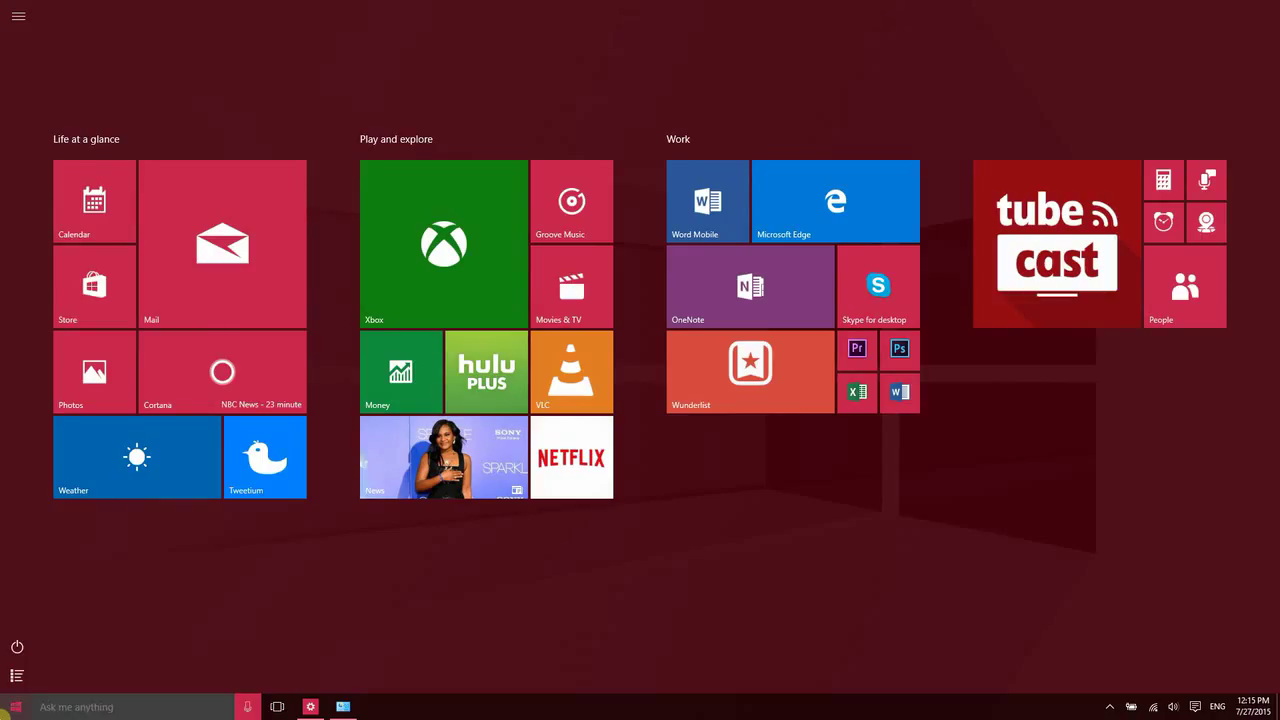
left_click(8, 706)
left_click(391, 288)
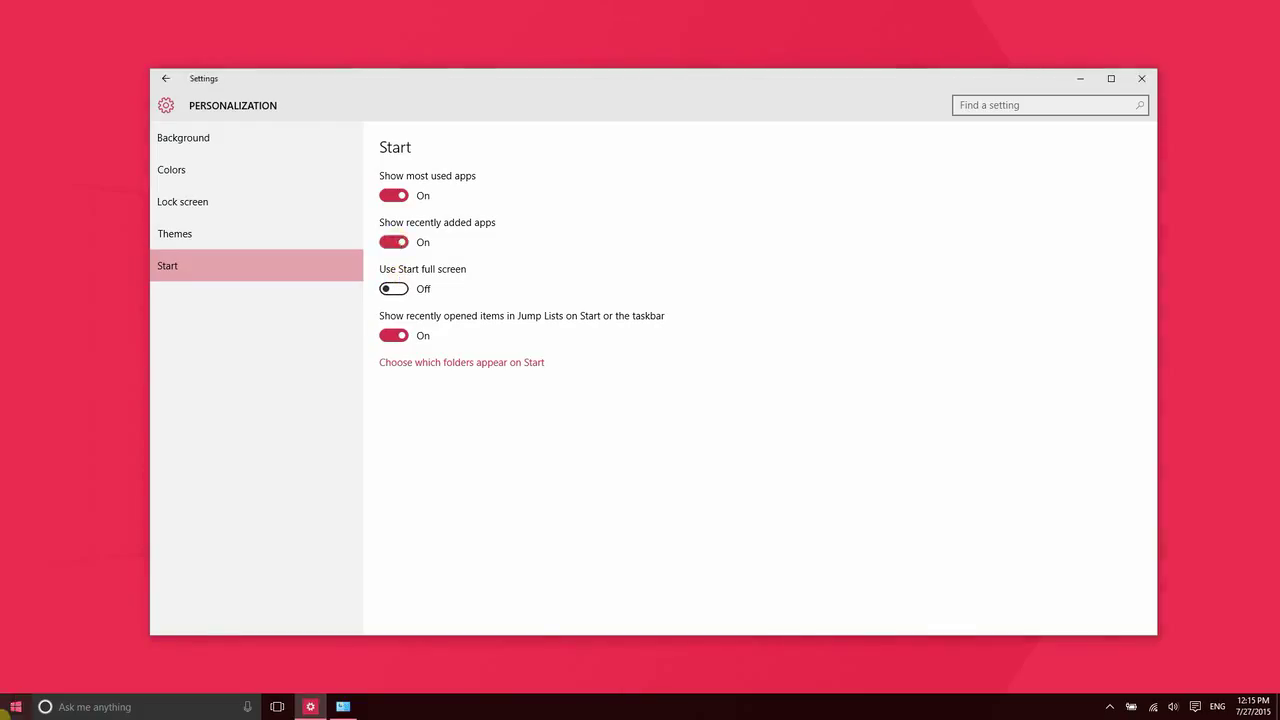
View the regular Start menu and its most used apps list, then return to the Start settings.
left_click(12, 707)
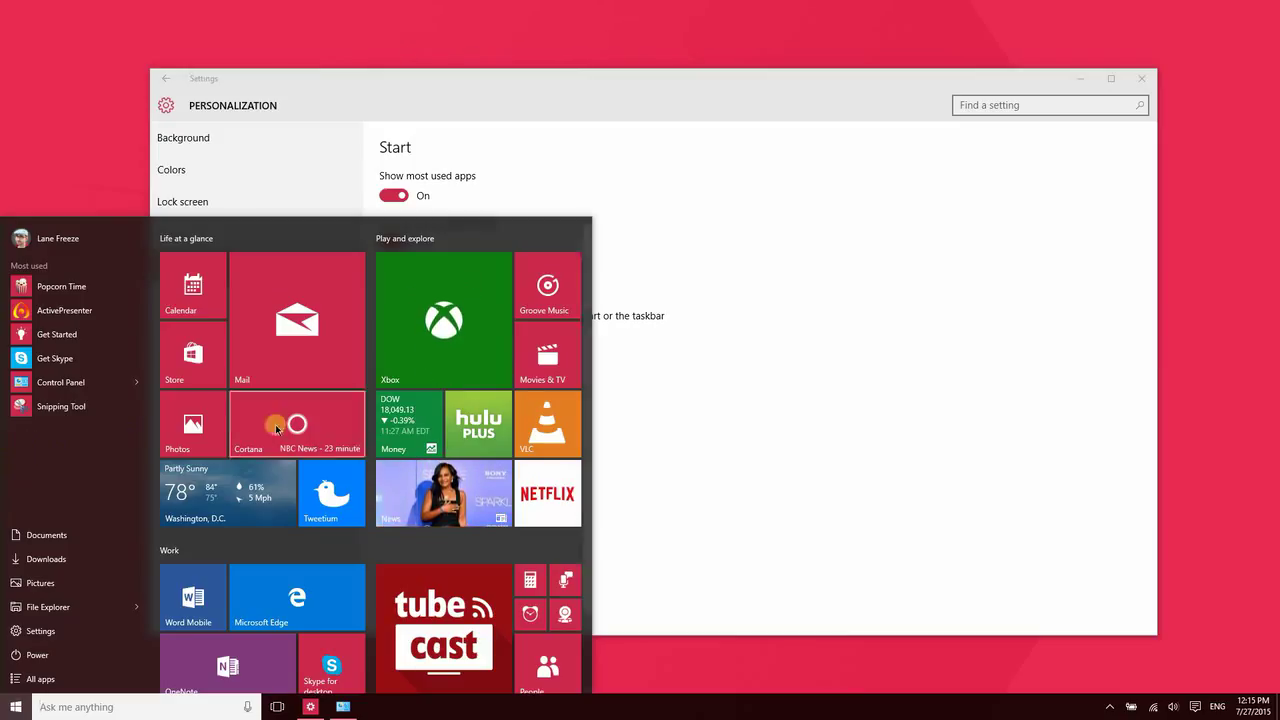
left_click(890, 466)
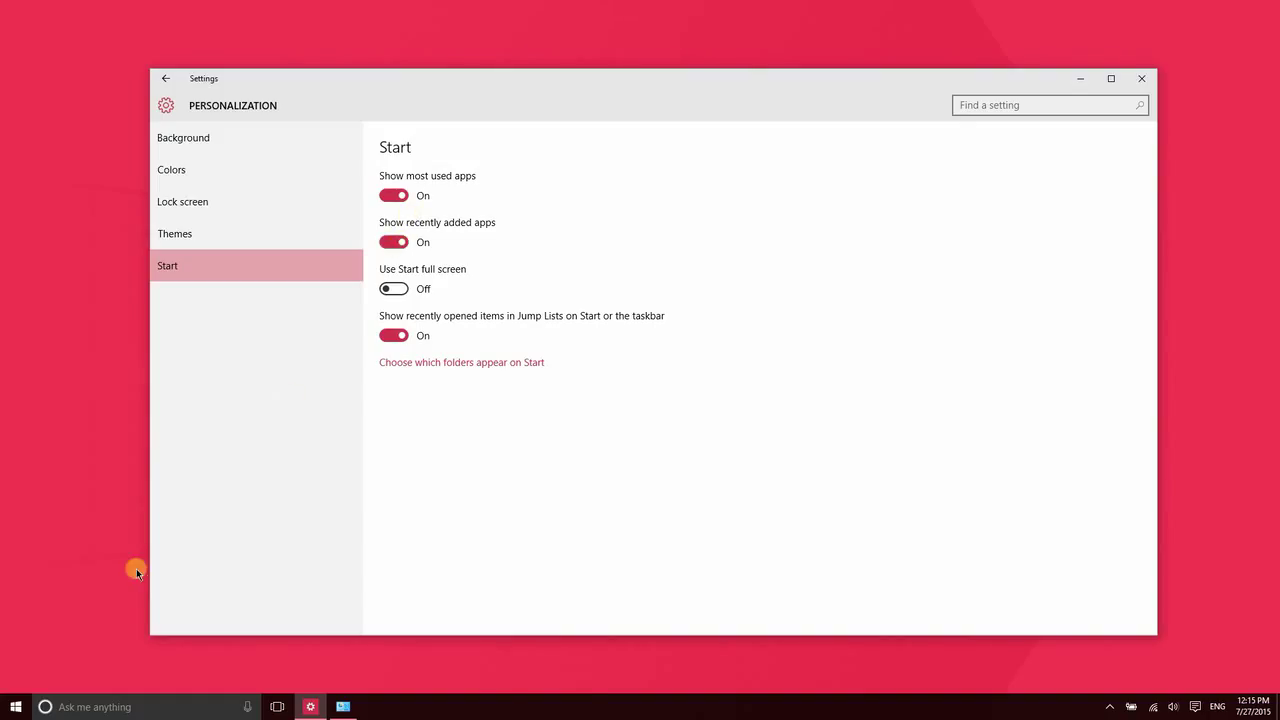
left_click(16, 706)
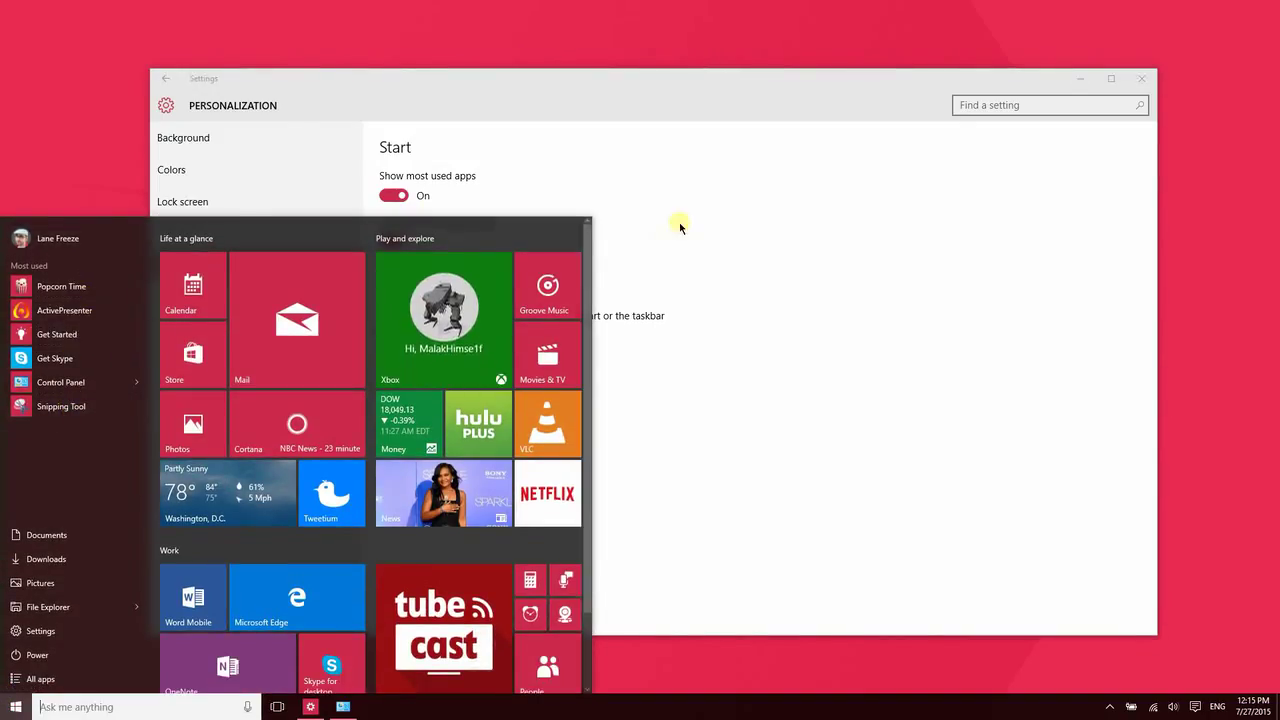
left_click(719, 193)
Turn off Show most used apps and check the app list in the Start menu.
left_click(400, 196)
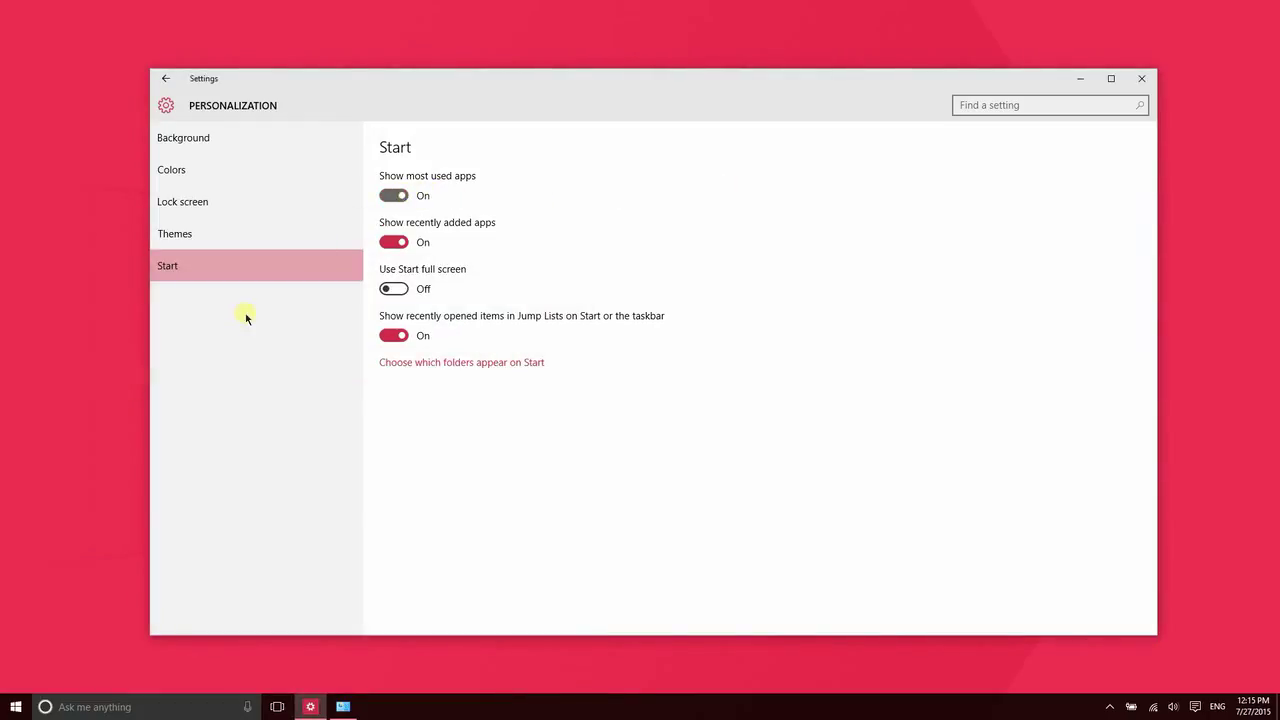
left_click(15, 707)
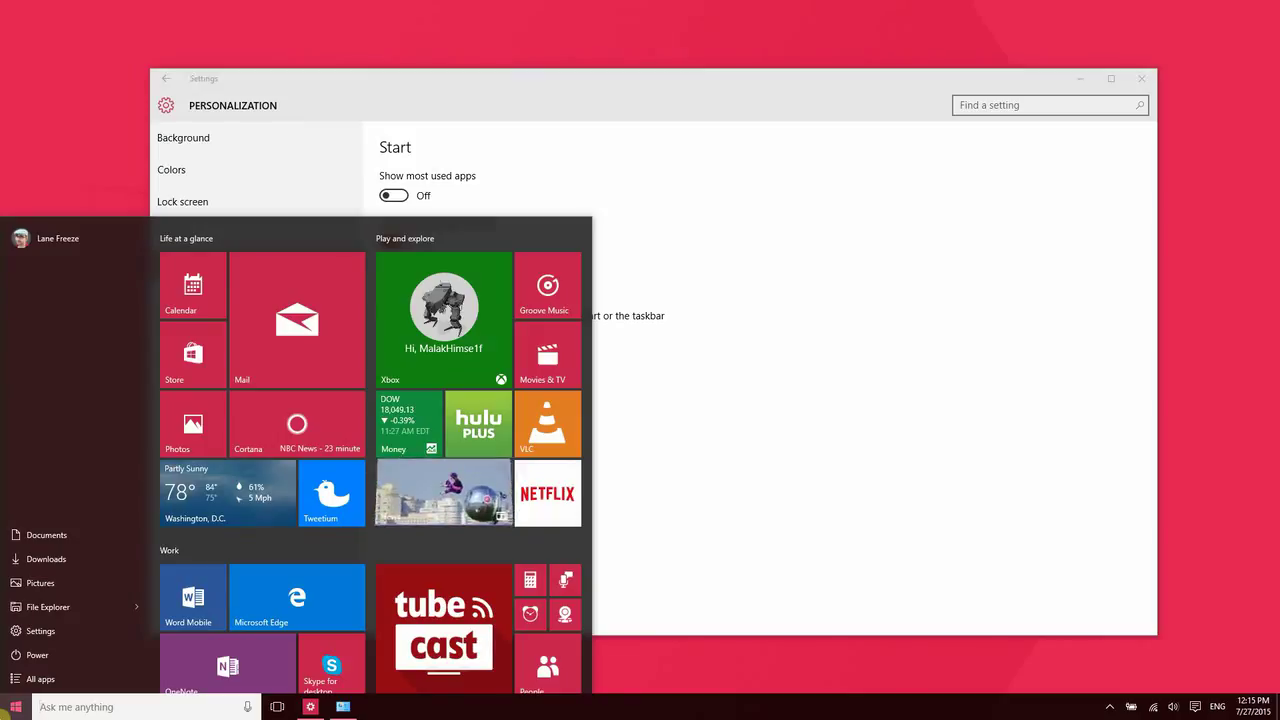
left_click(15, 707)
Examine the pinned and frequent folders in File Explorer's jump list on the Start menu, then close the menu.
left_click(392, 336)
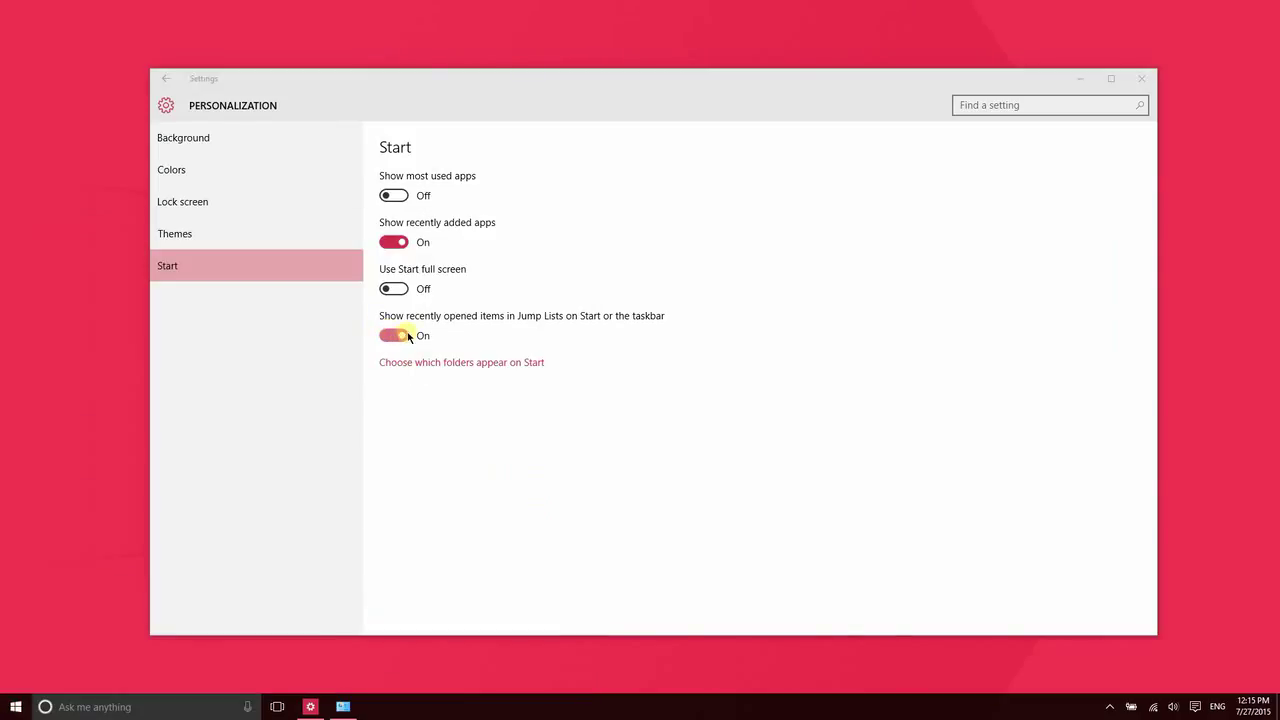
left_click(15, 707)
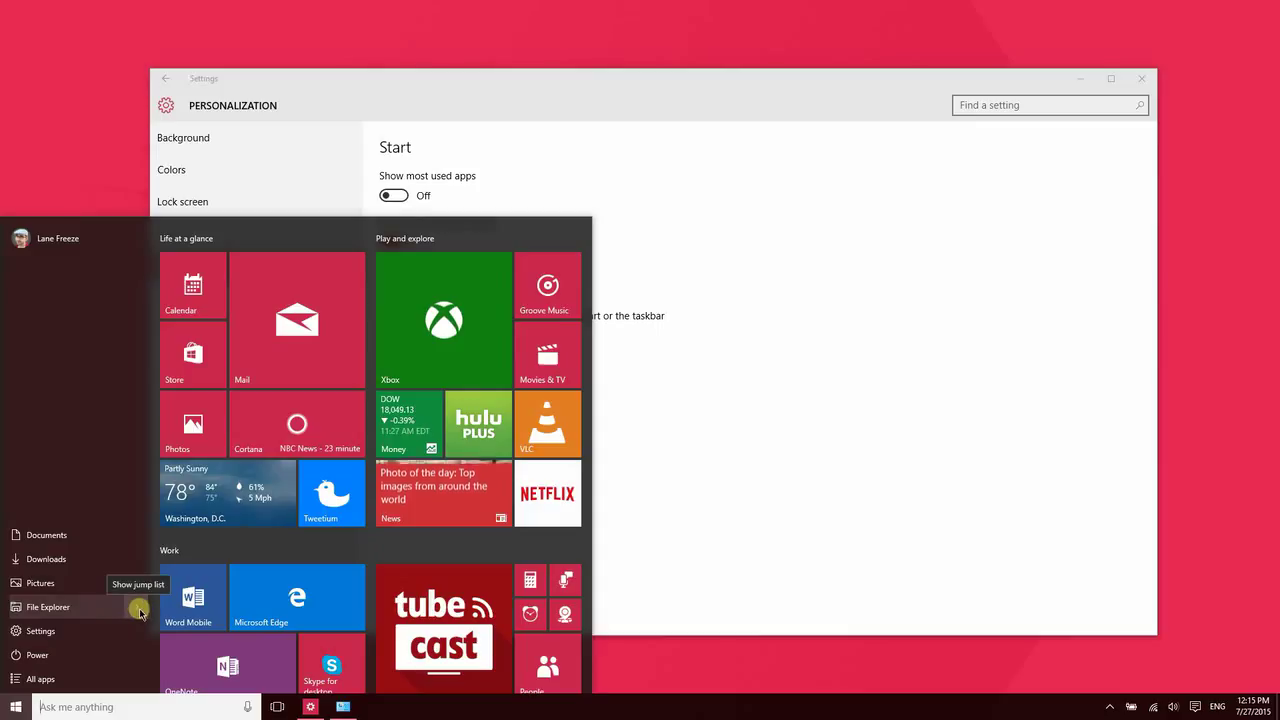
left_click(138, 610)
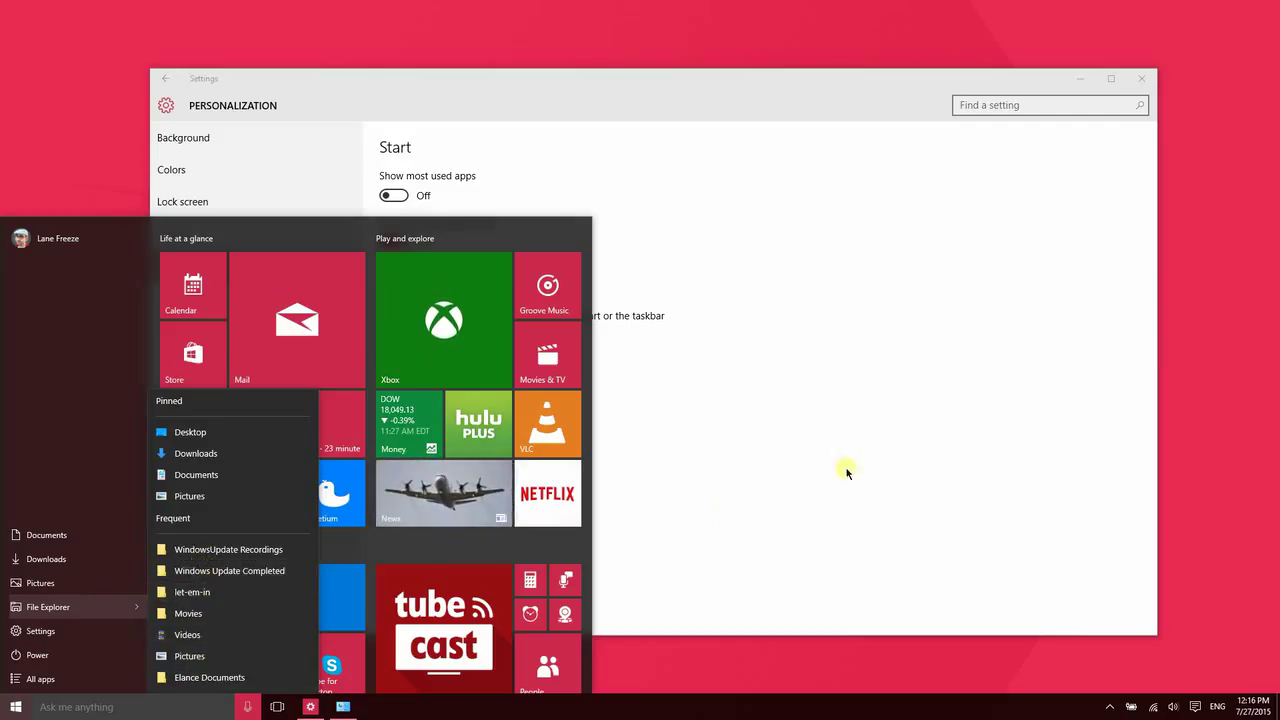
left_click(719, 465)
Turn off Show recently opened items in Jump Lists on Start or the taskbar and recheck File Explorer's jump list.
left_click(404, 335)
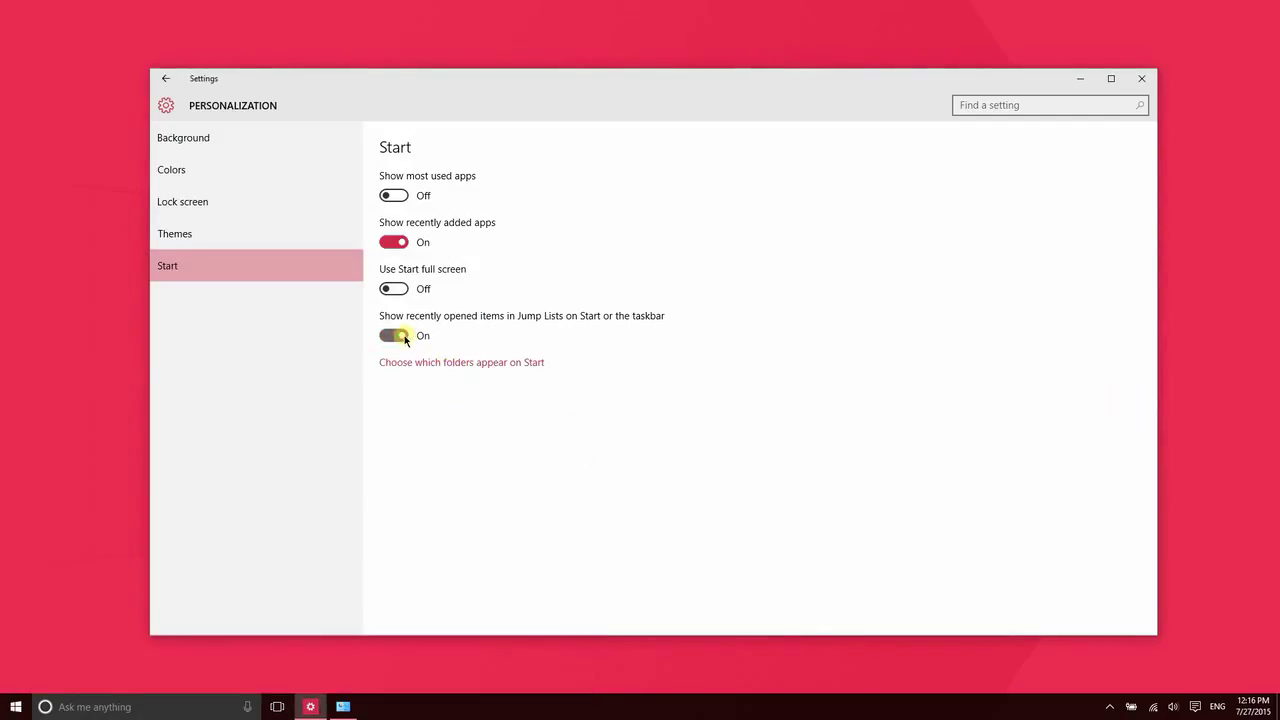
left_click(15, 707)
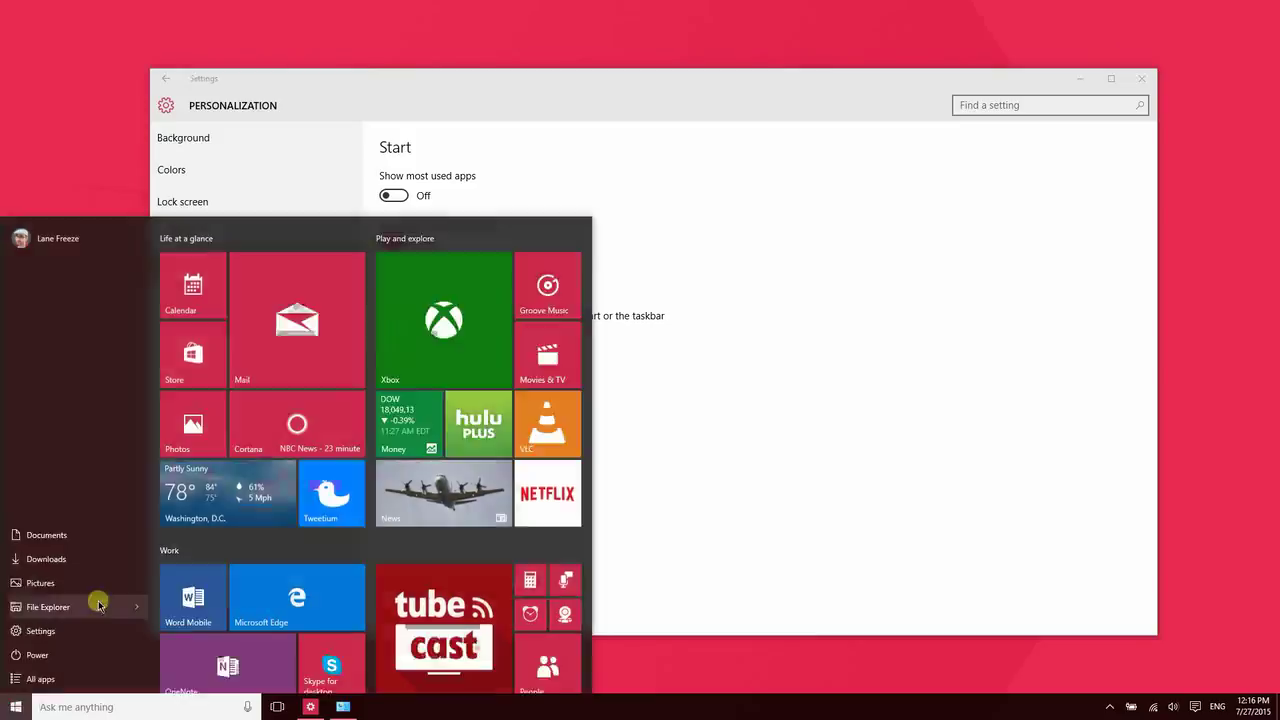
mouse_move(143, 605)
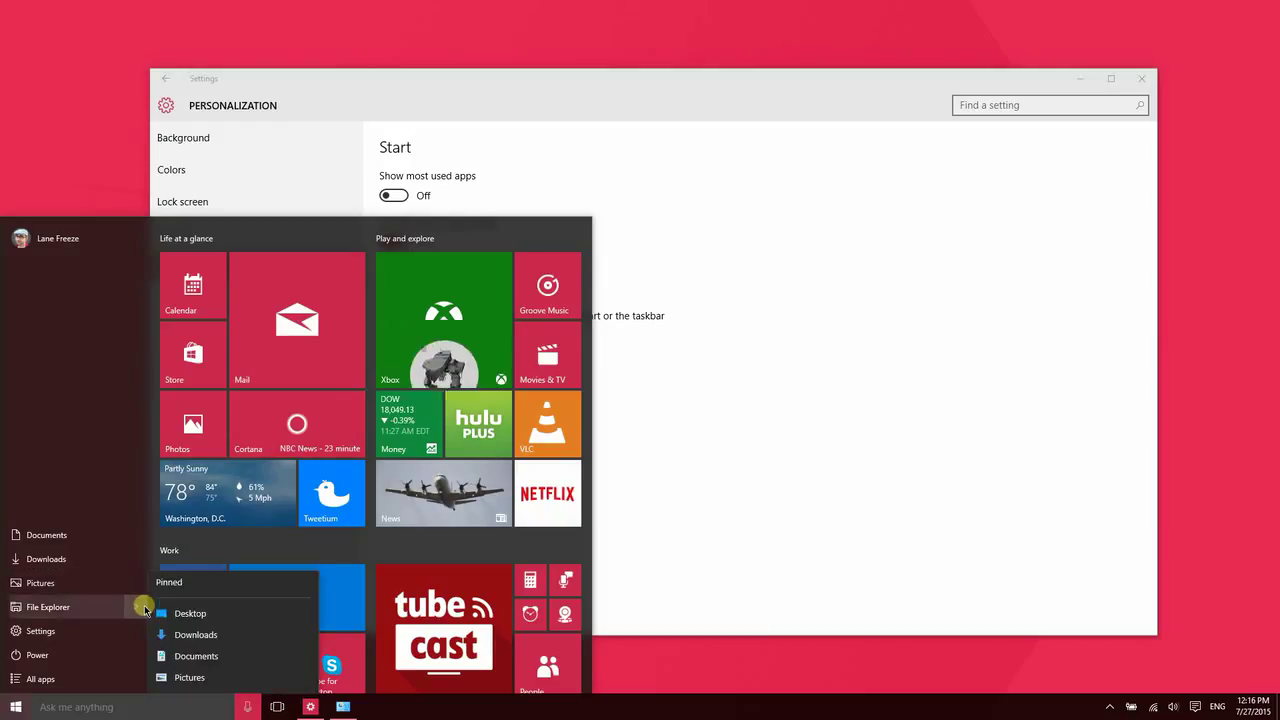
left_click(957, 420)
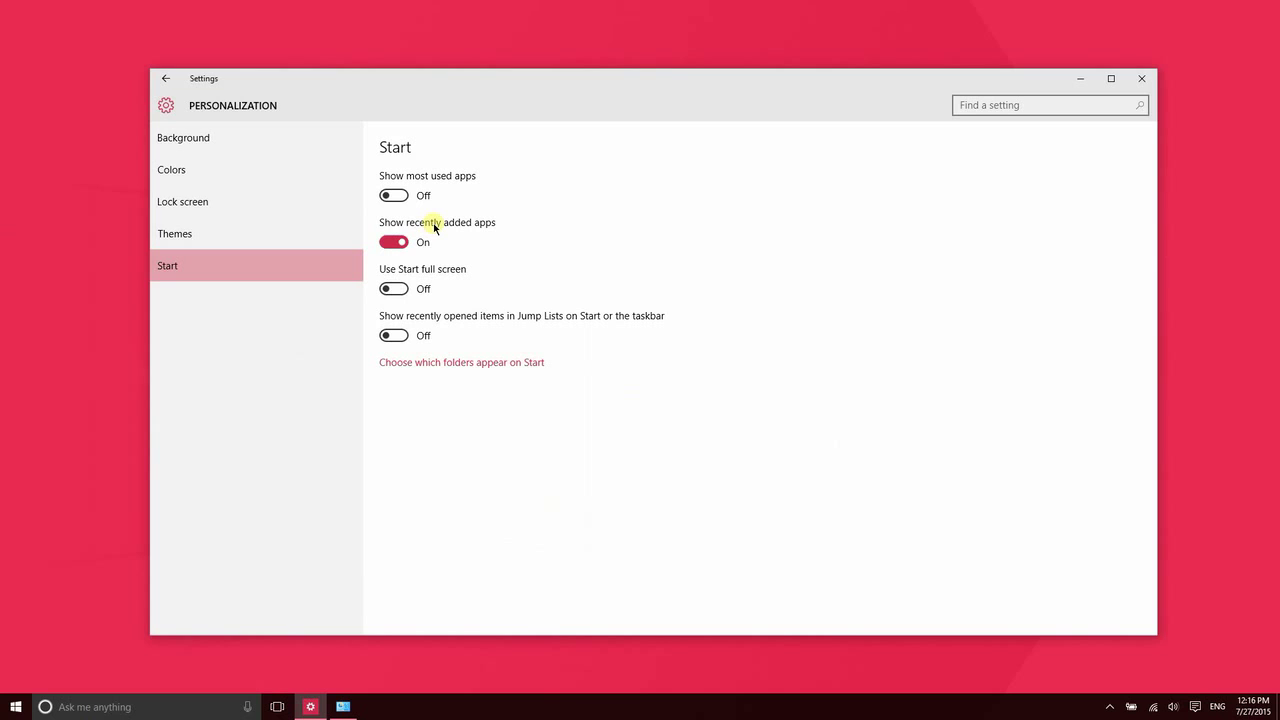